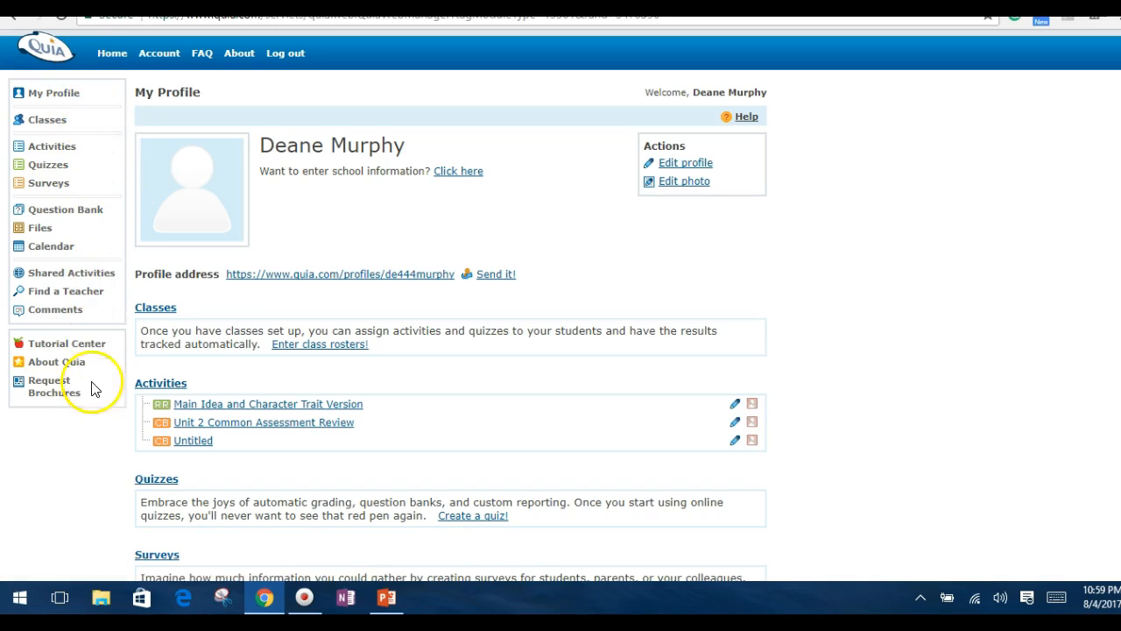
# Create a new challenge board activity from the Activities page
pyautogui.click(104, 346)
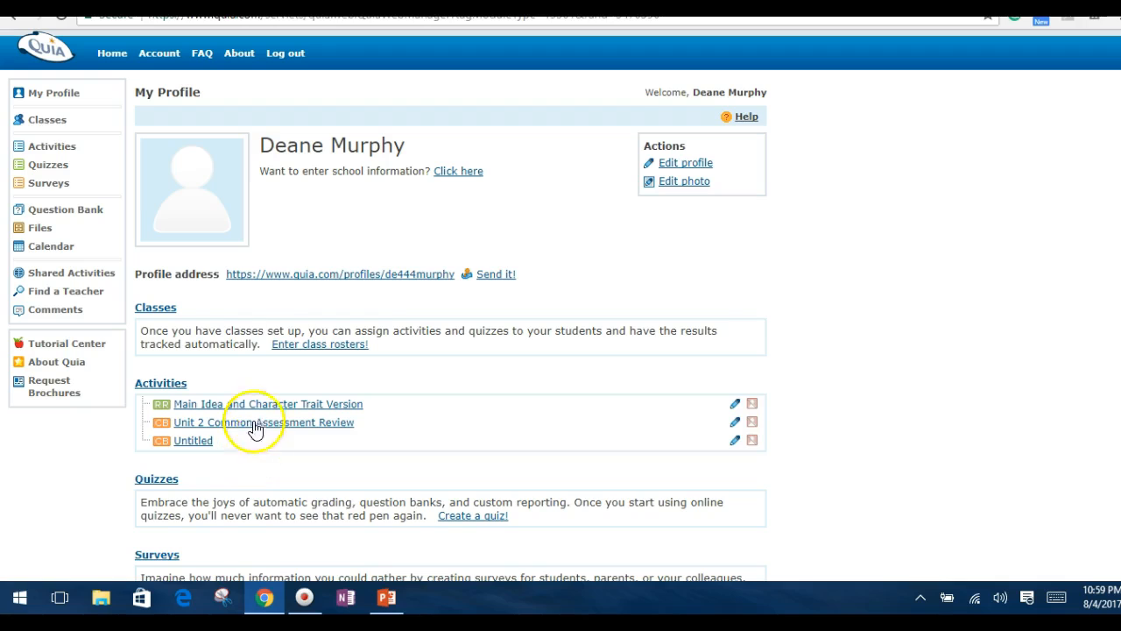
pyautogui.click(63, 153)
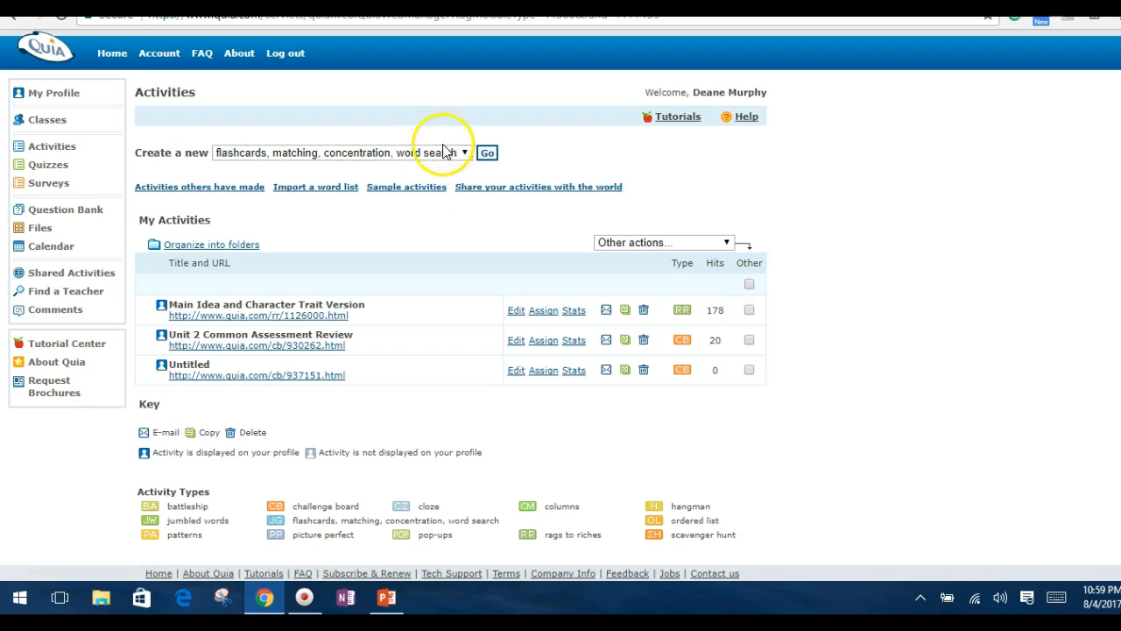
pyautogui.click(465, 154)
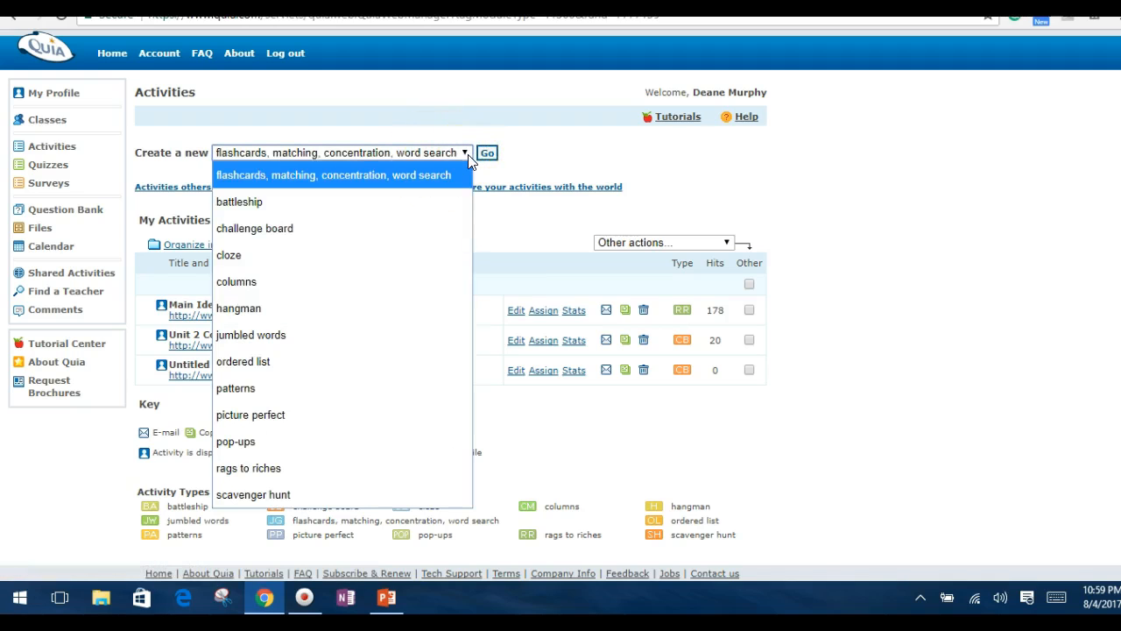
pyautogui.click(402, 231)
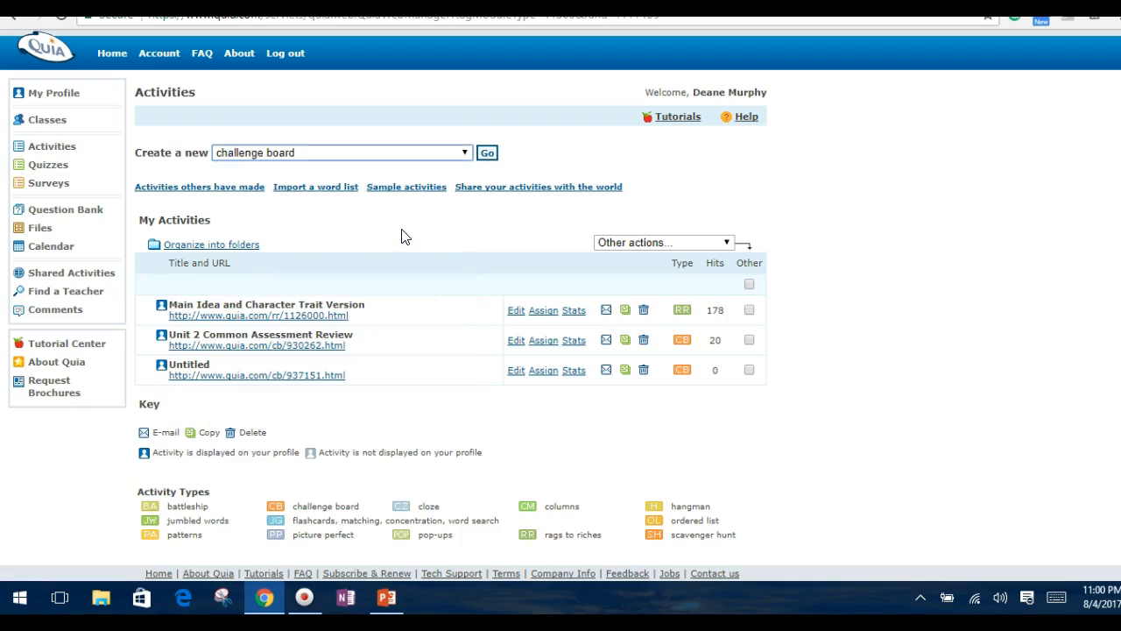
pyautogui.click(487, 153)
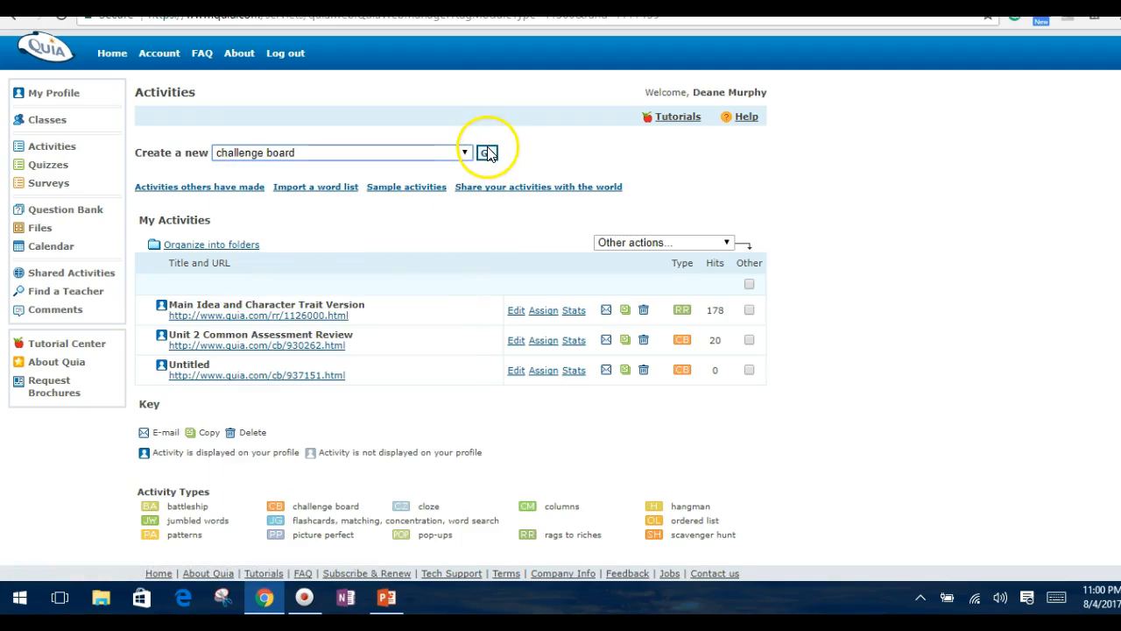
pyautogui.click(489, 151)
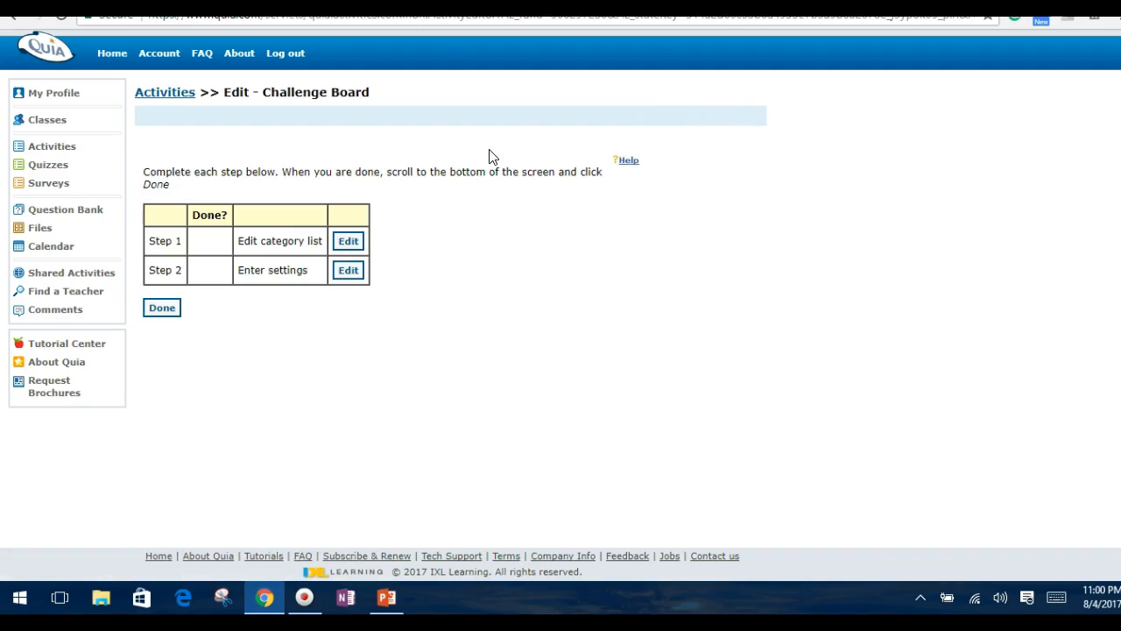
# Name the first three challenge board categories Color words, Animals and Sounds, and save the category list
pyautogui.click(358, 247)
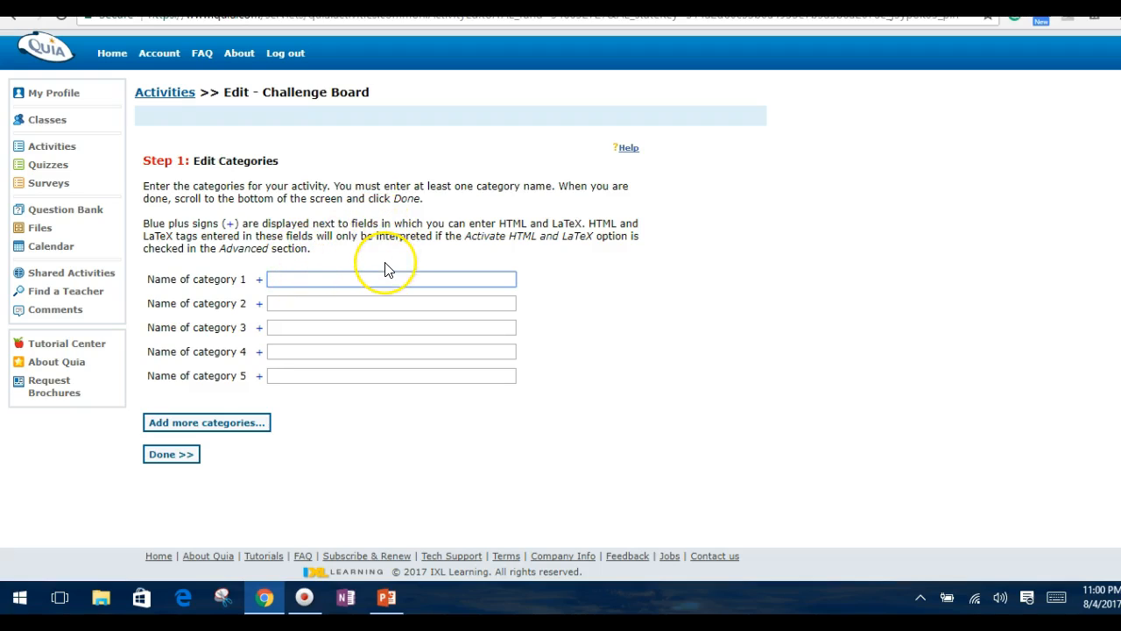
pyautogui.write('Co')
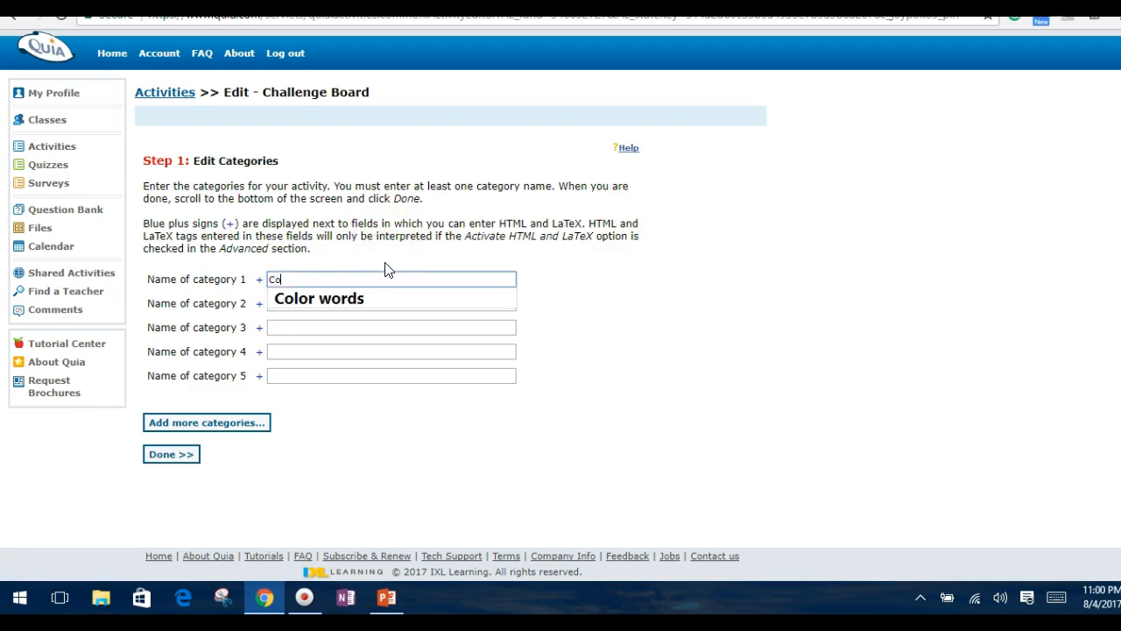
pyautogui.write('lor words')
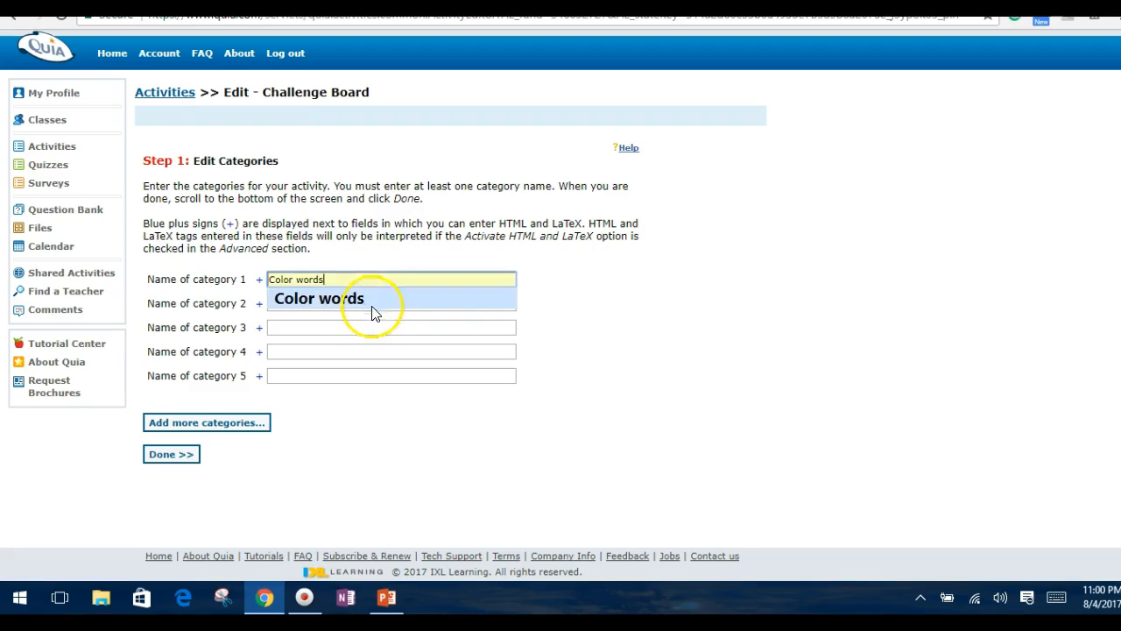
pyautogui.click(373, 321)
pyautogui.click(367, 300)
pyautogui.write('Animal')
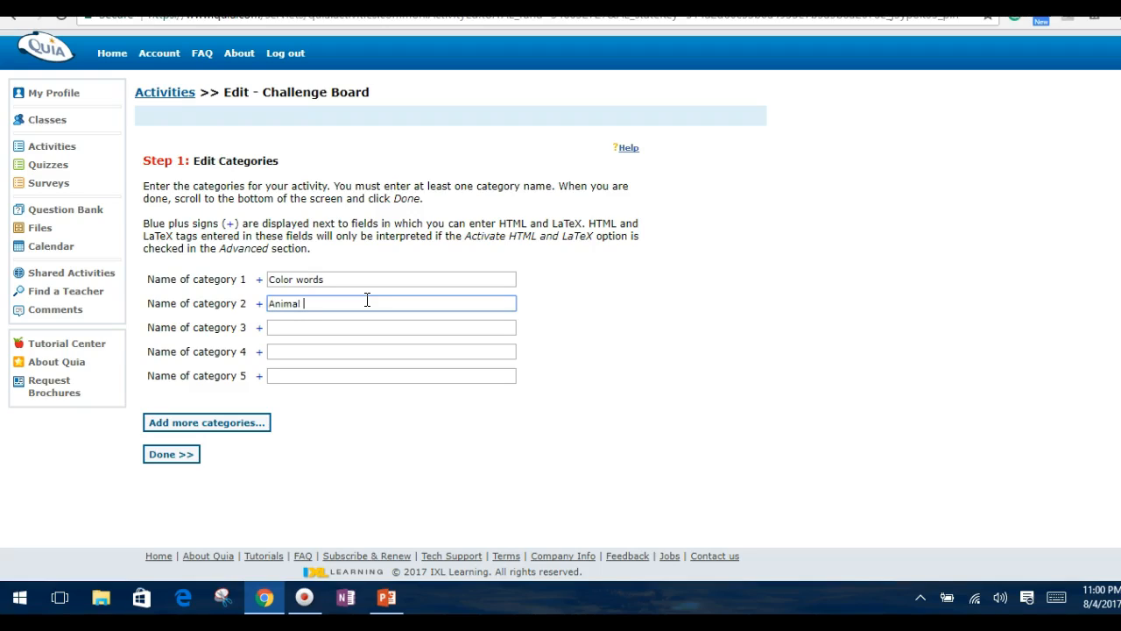
pyautogui.write('s')
pyautogui.click(333, 330)
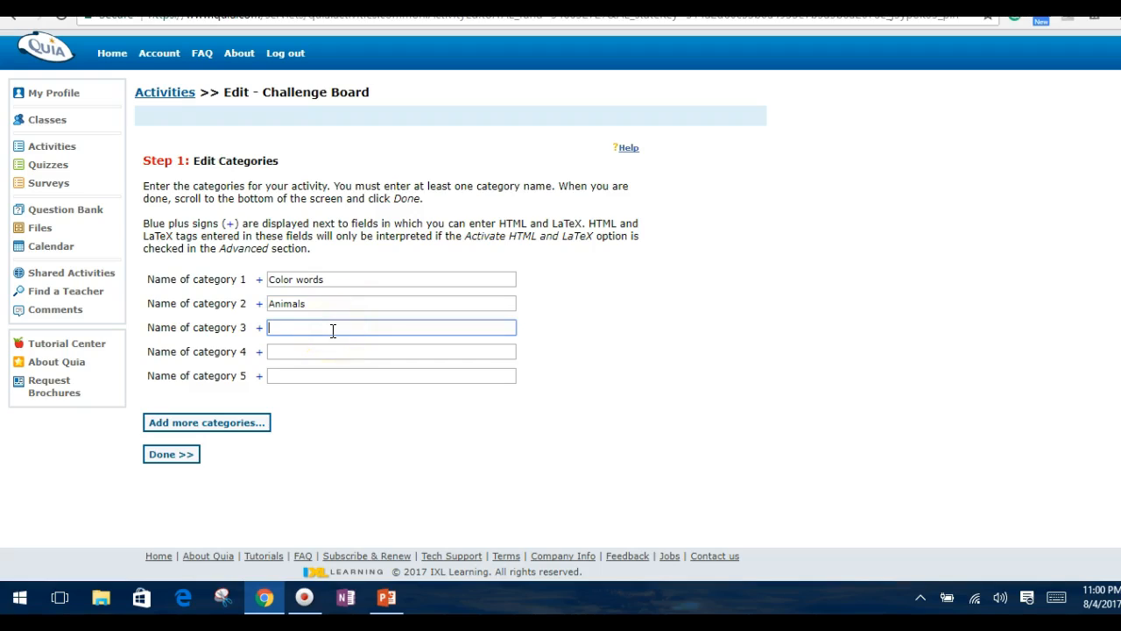
pyautogui.write('Sounds')
pyautogui.click(184, 456)
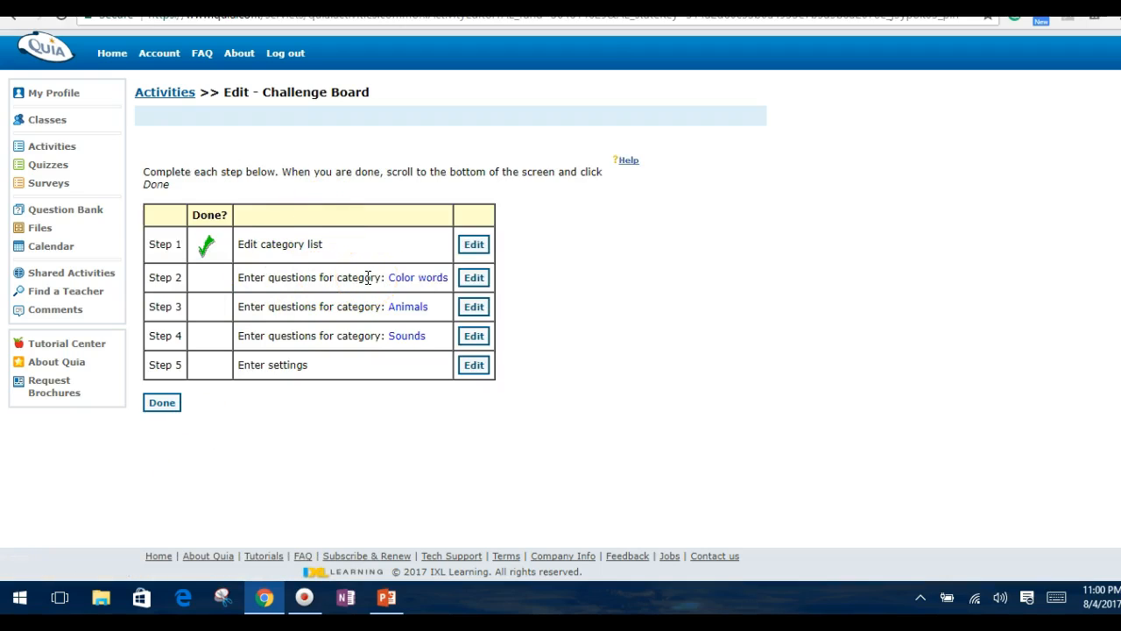
# Enter Question 1 for Color words as "The sky is this color." with the correct answer "What is blue?"
pyautogui.click(474, 278)
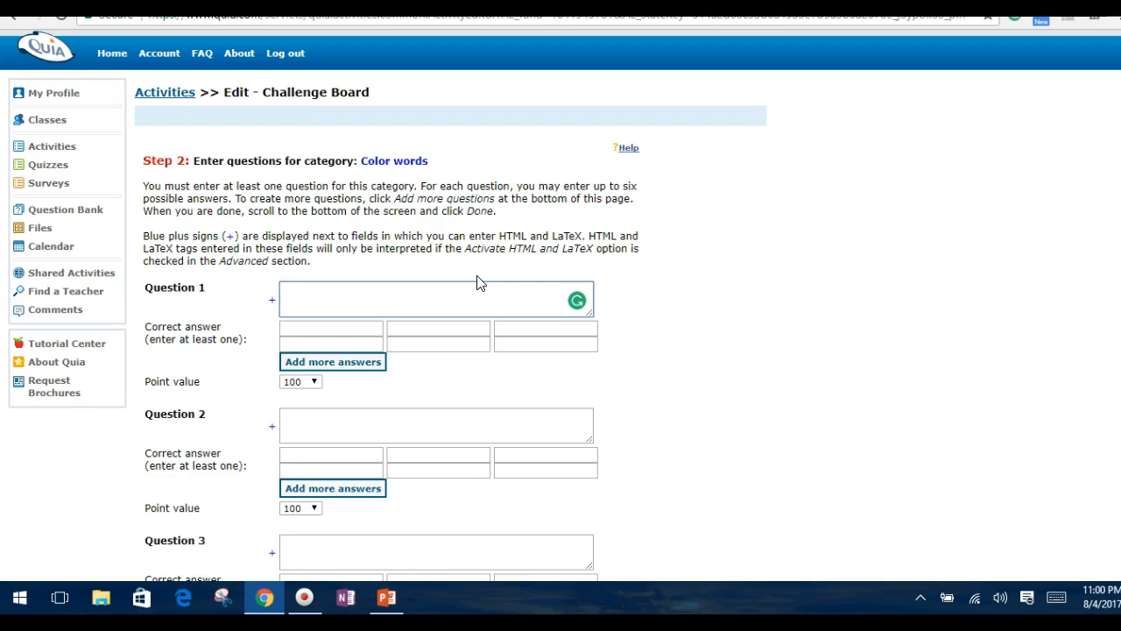
pyautogui.write('The sky is this color.')
pyautogui.click(364, 331)
pyautogui.write('What ')
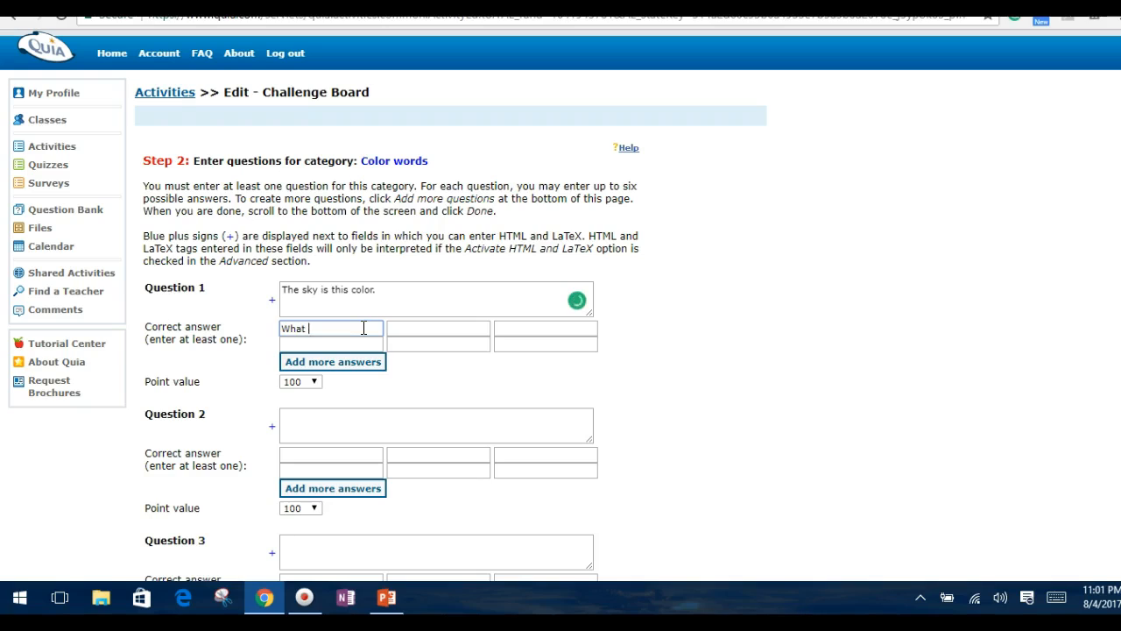
pyautogui.write('is blue?')
# Enter Question 2 as "The grass is this color." with the correct answer "What is green?" and save the Color words questions
pyautogui.click(306, 418)
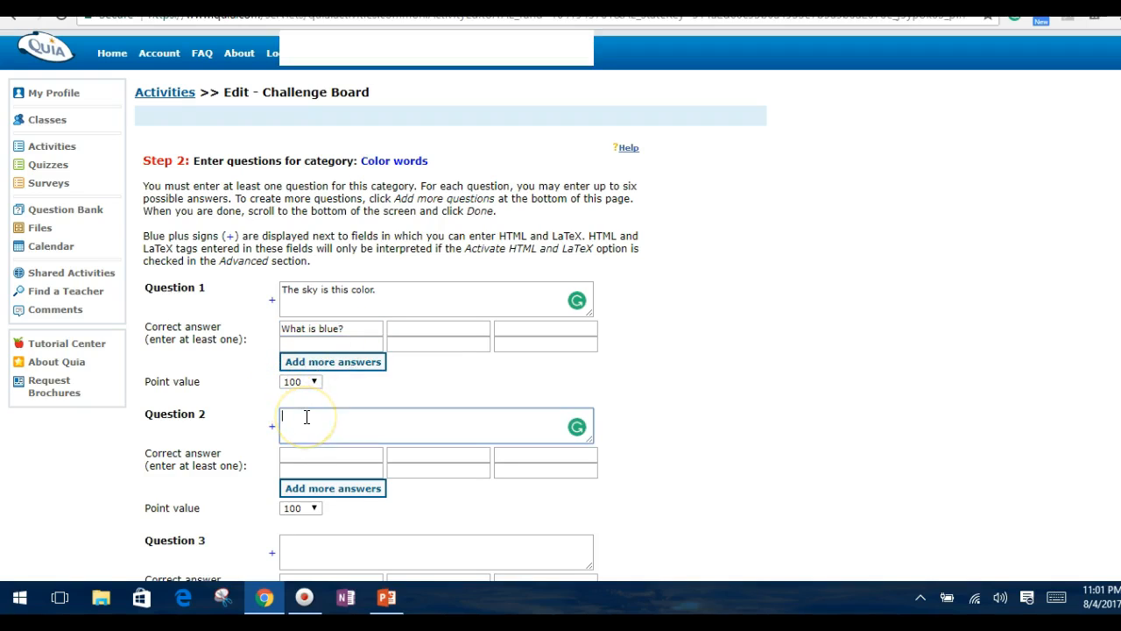
pyautogui.write('W')
pyautogui.press('BackSpace')
pyautogui.write('The c')
pyautogui.write('rass is this color.')
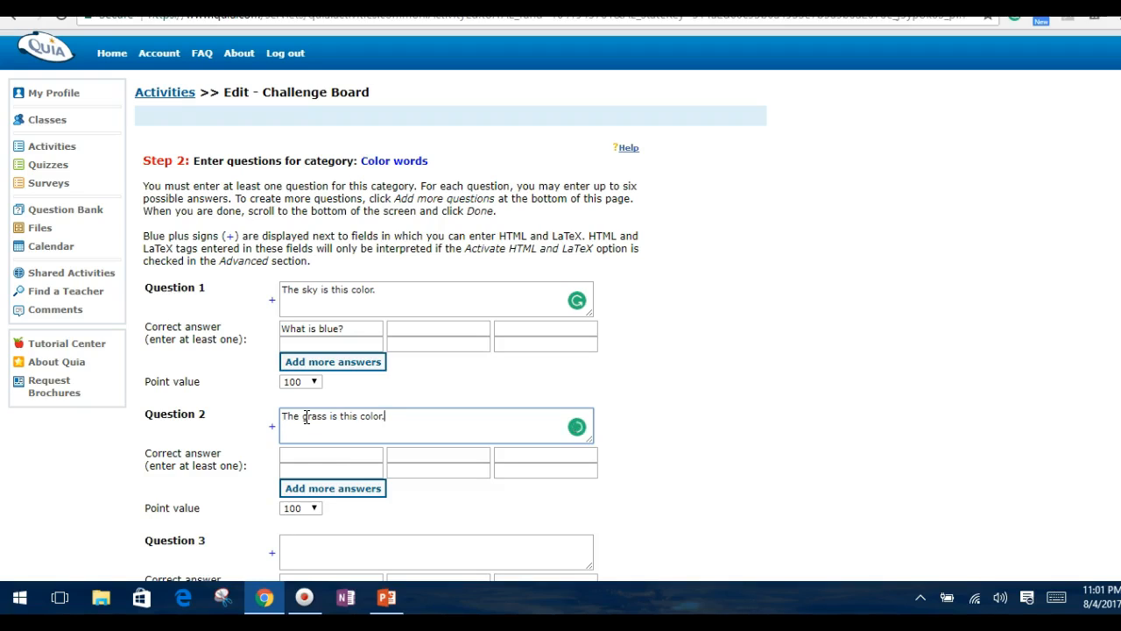
pyautogui.click(299, 451)
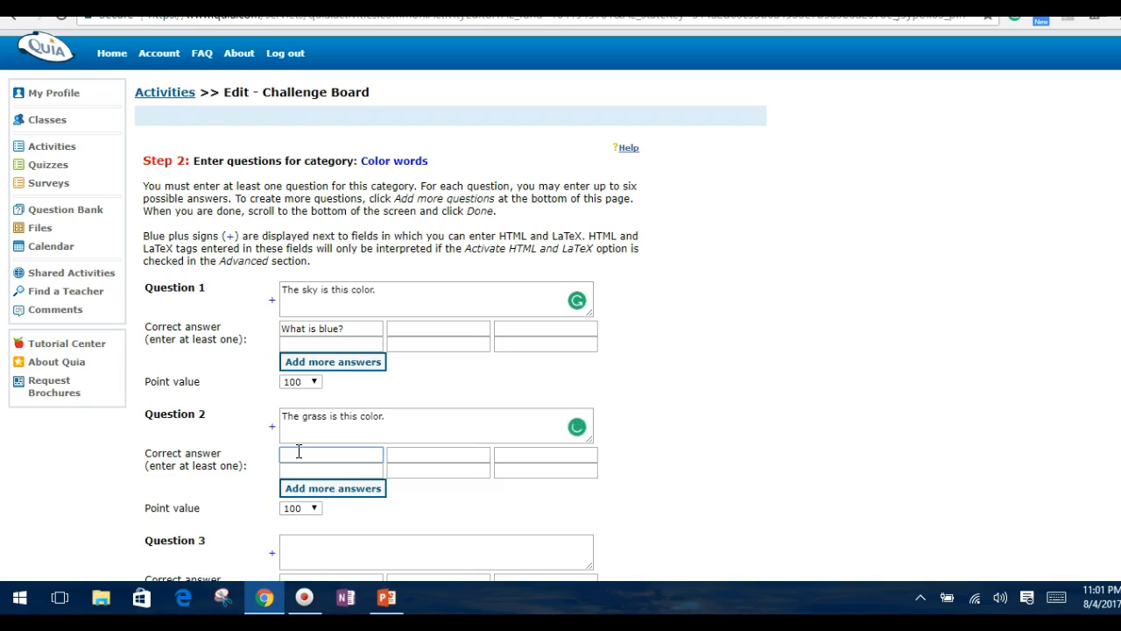
pyautogui.write('What is green?')
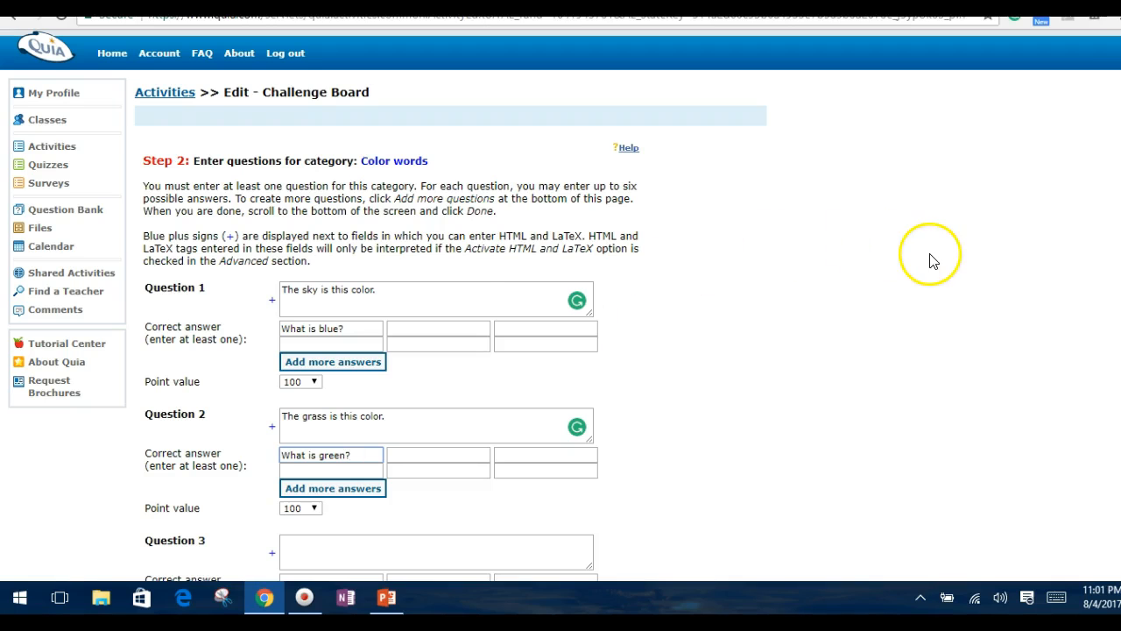
pyautogui.scroll(-5, 150, 350)
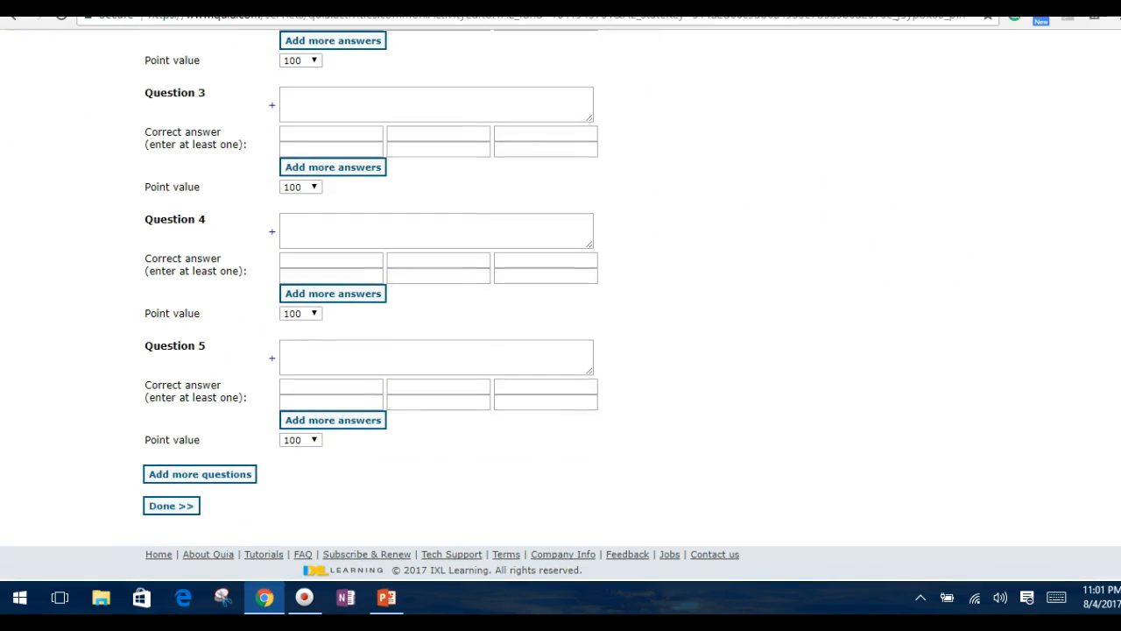
pyautogui.click(174, 512)
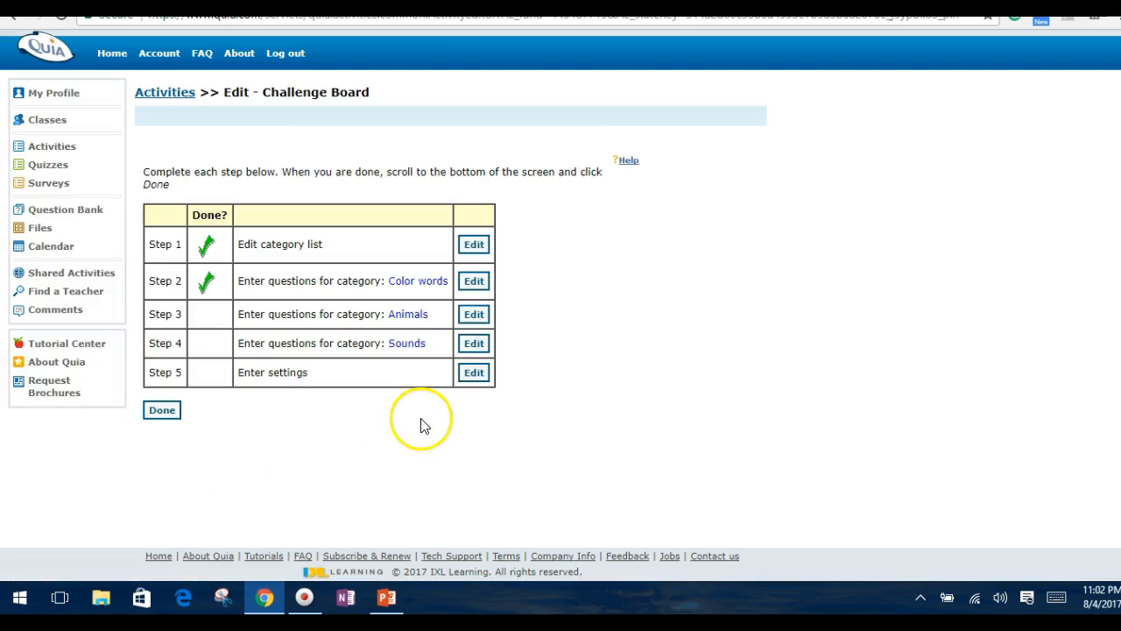
# Save the Animals question "Roof roof is the sound of this animal" with the answer "What is a dog?" and finish the activity
pyautogui.click(474, 313)
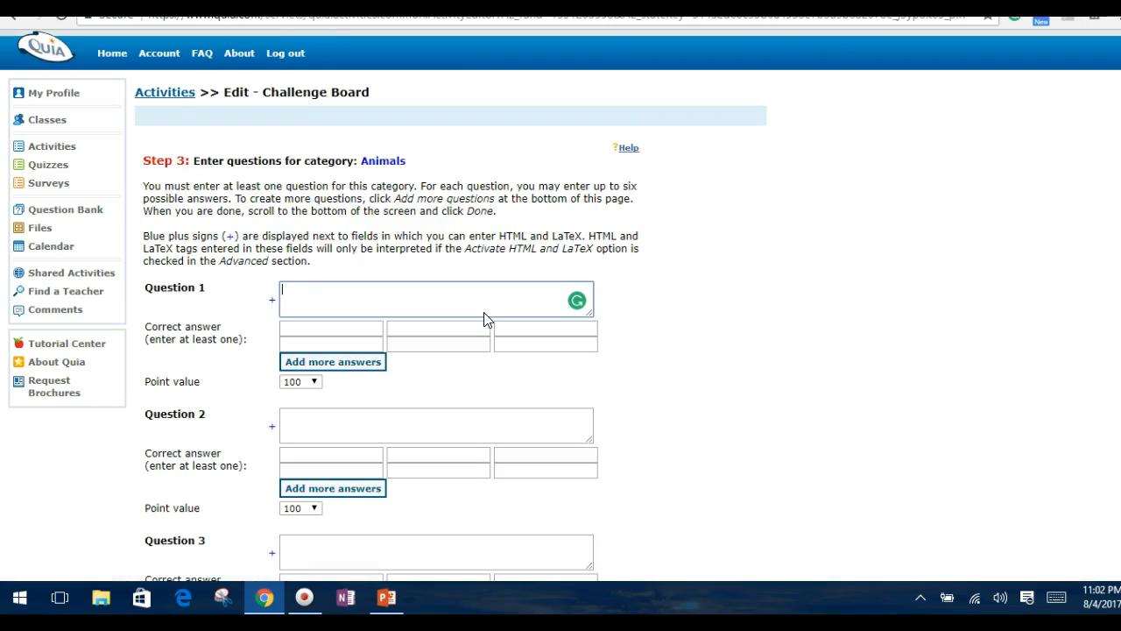
pyautogui.write('Roof roof is the sound of this ')
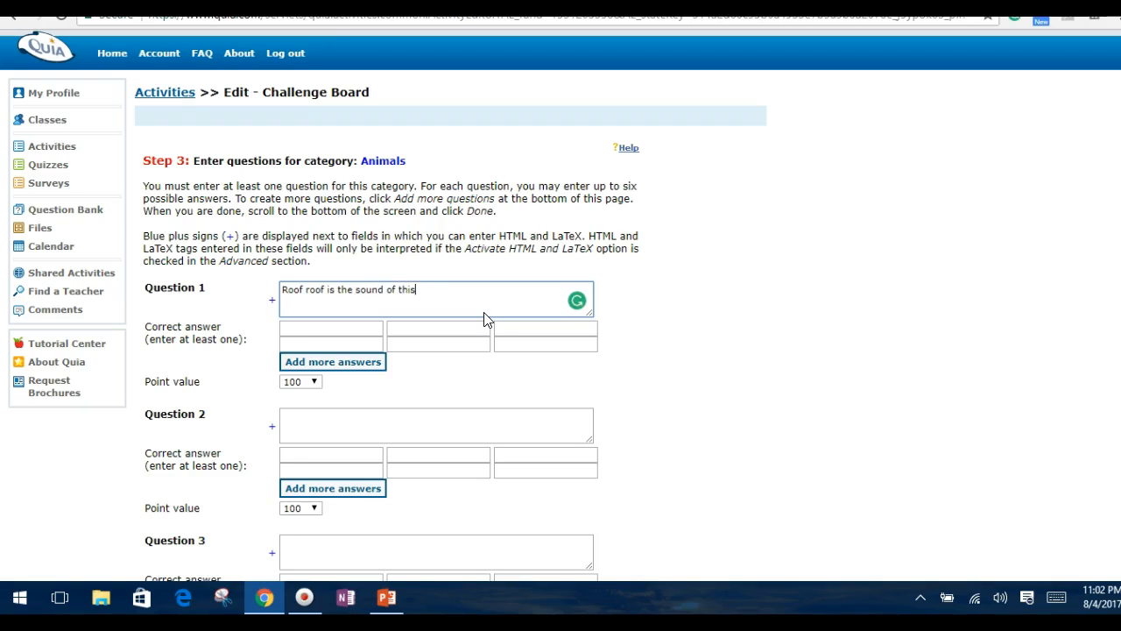
pyautogui.write('animal')
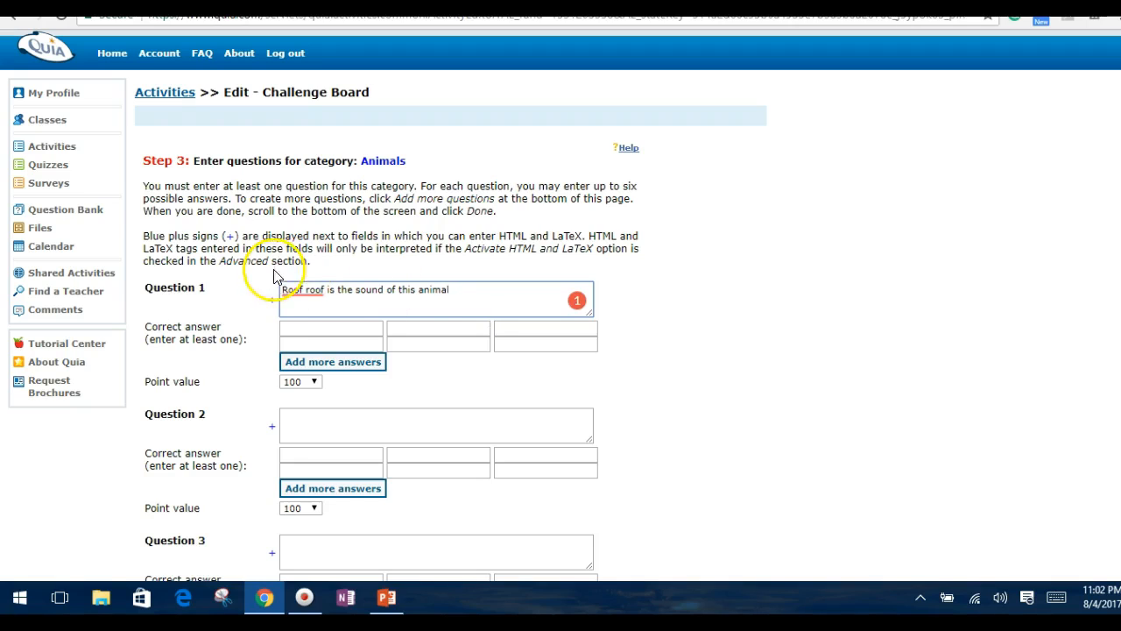
pyautogui.moveTo(300, 291)
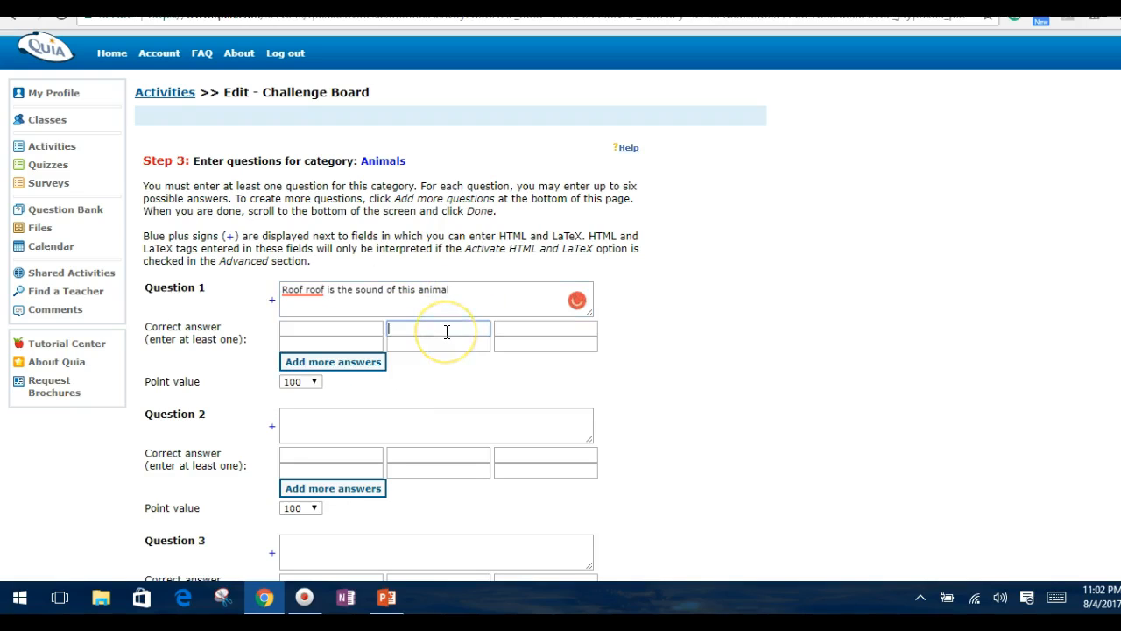
pyautogui.click(371, 331)
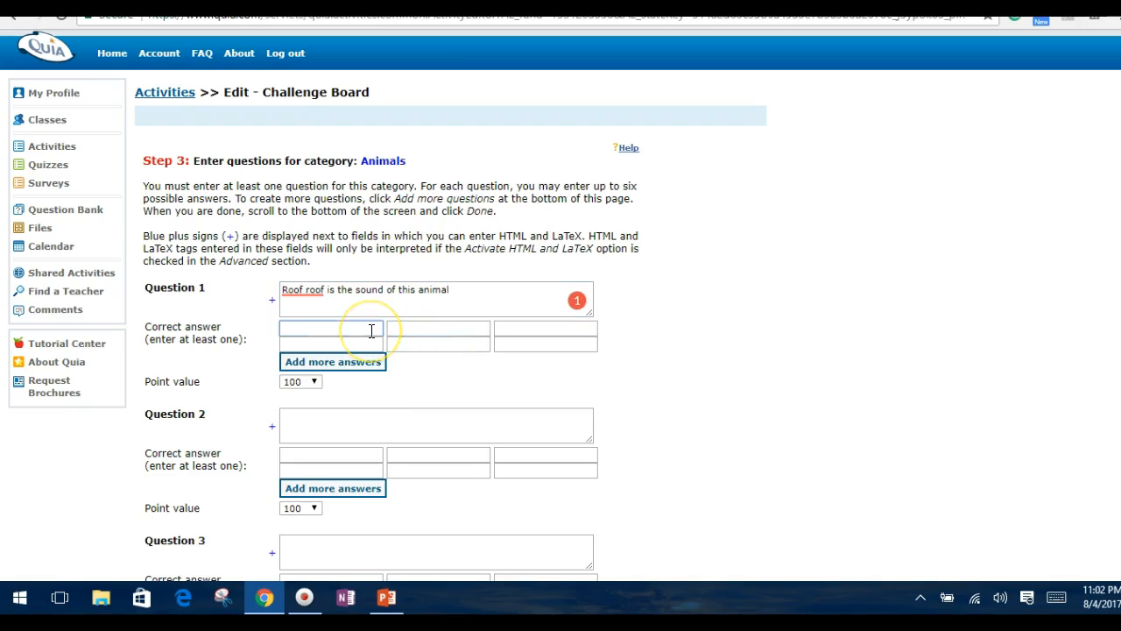
pyautogui.write('What is a dog?')
pyautogui.scroll(-1, 189, 306)
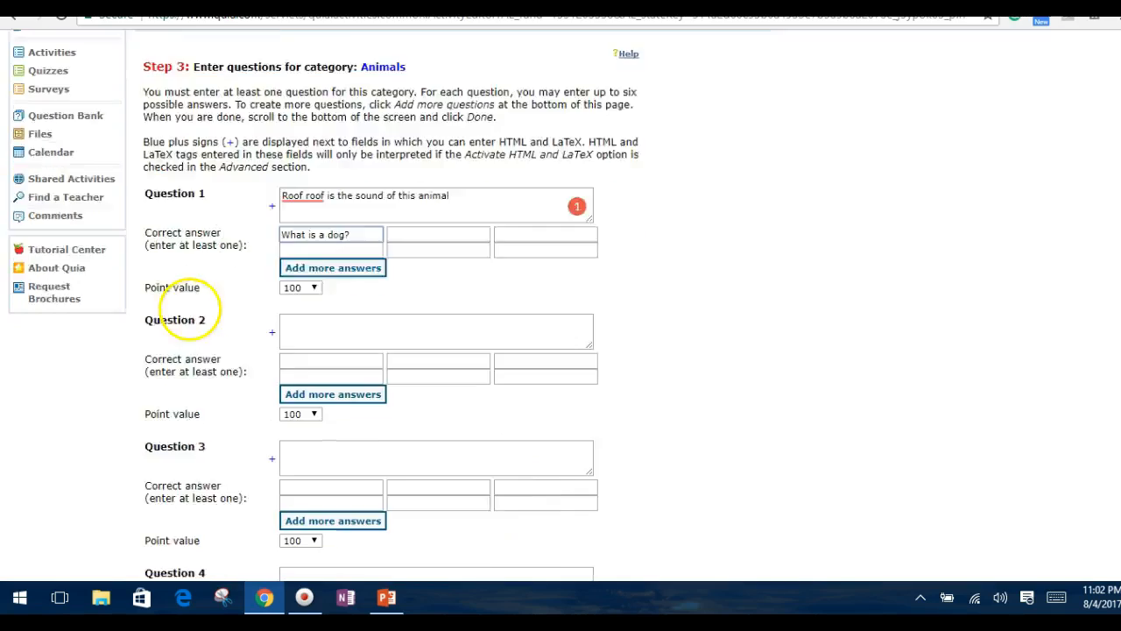
pyautogui.scroll(-4, 189, 306)
pyautogui.click(189, 507)
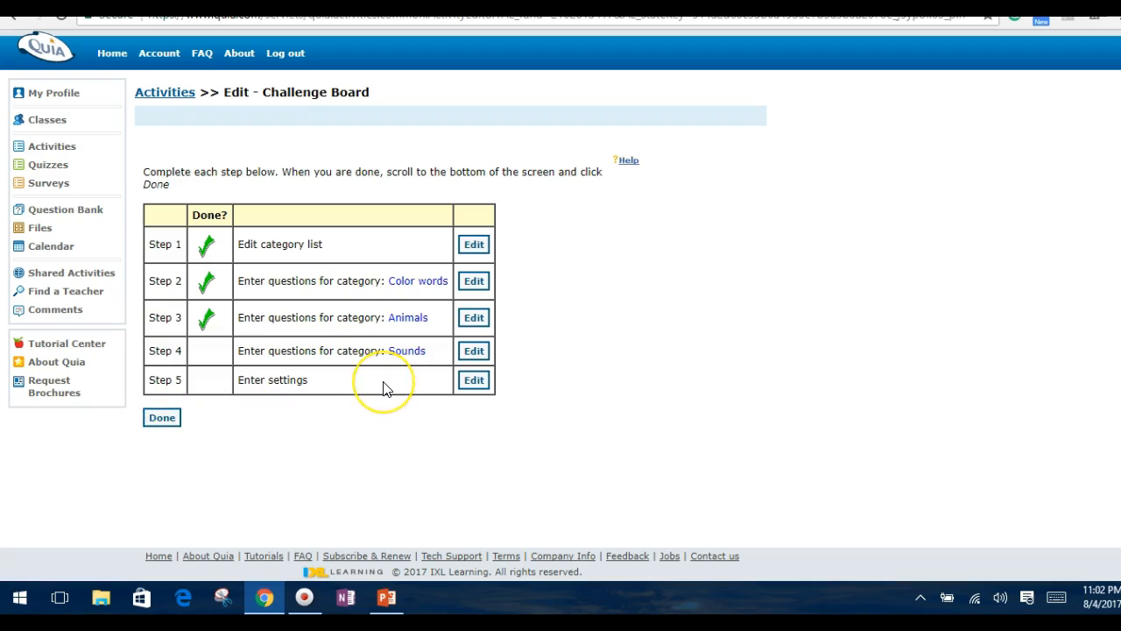
pyautogui.click(161, 419)
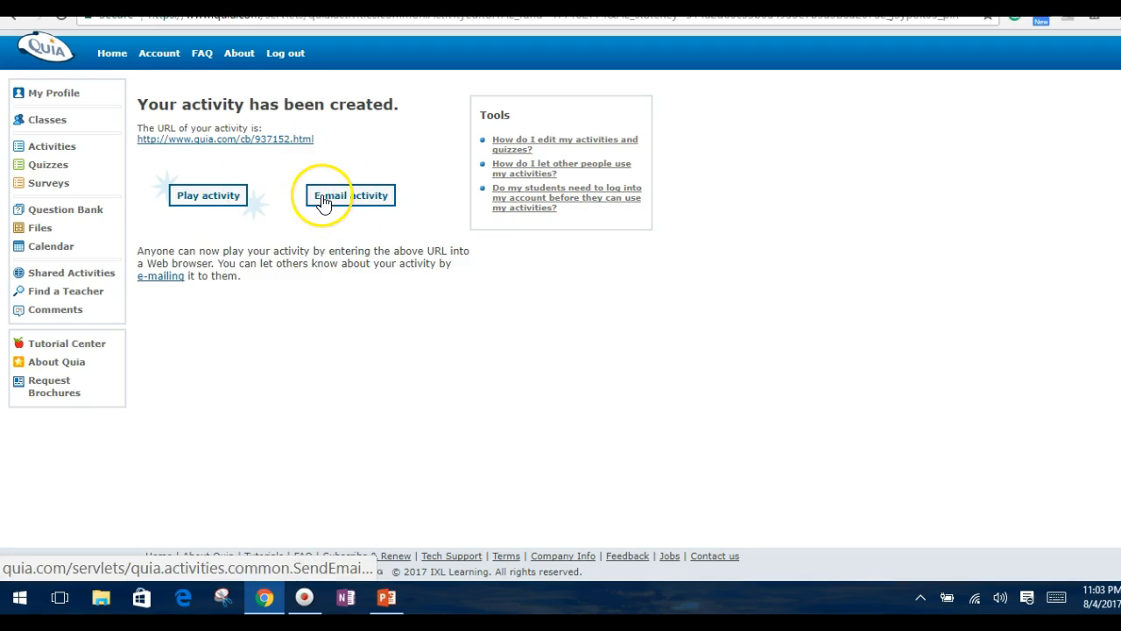
# Play the new activity, enter a first name for each of the two players, and begin the two-player game
pyautogui.click(226, 201)
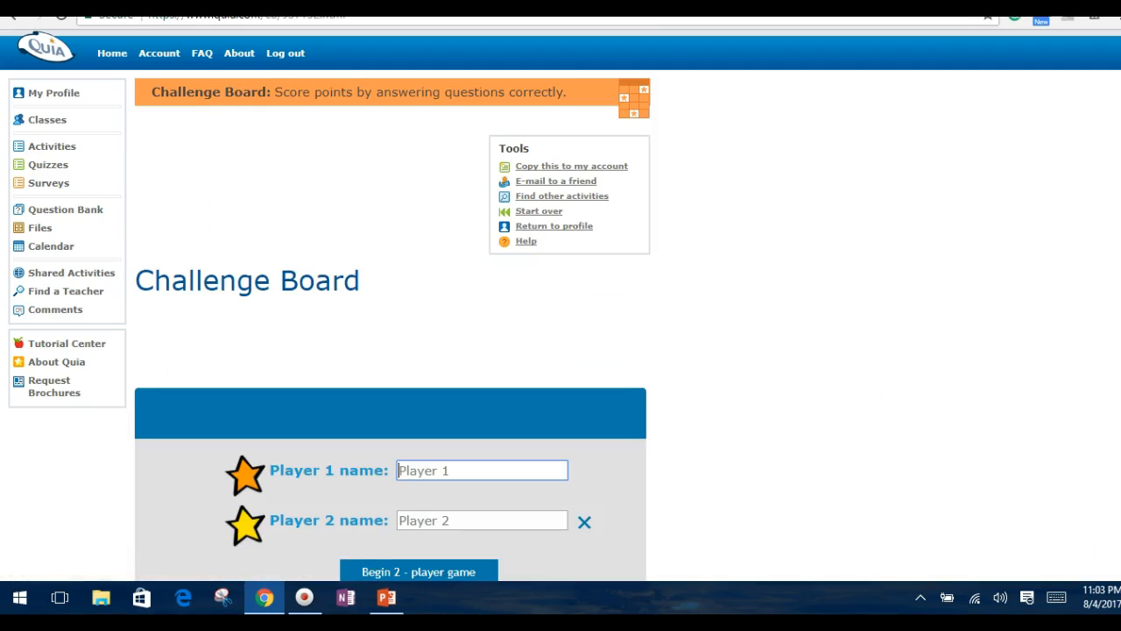
pyautogui.scroll(-2, 1016, 434)
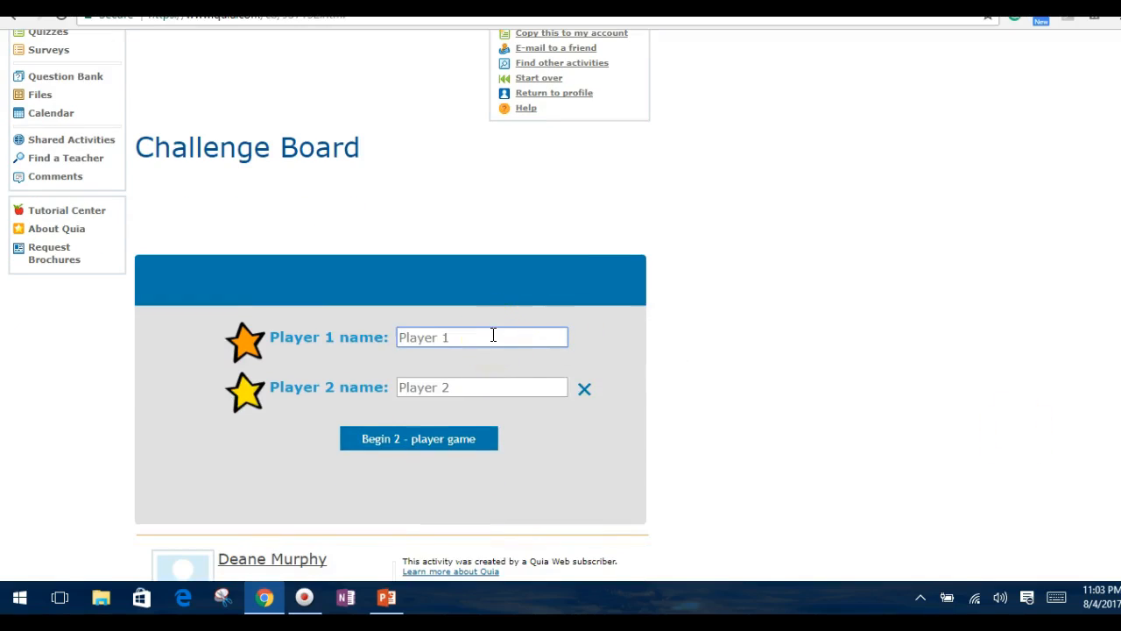
pyautogui.write('Deane')
pyautogui.click(459, 391)
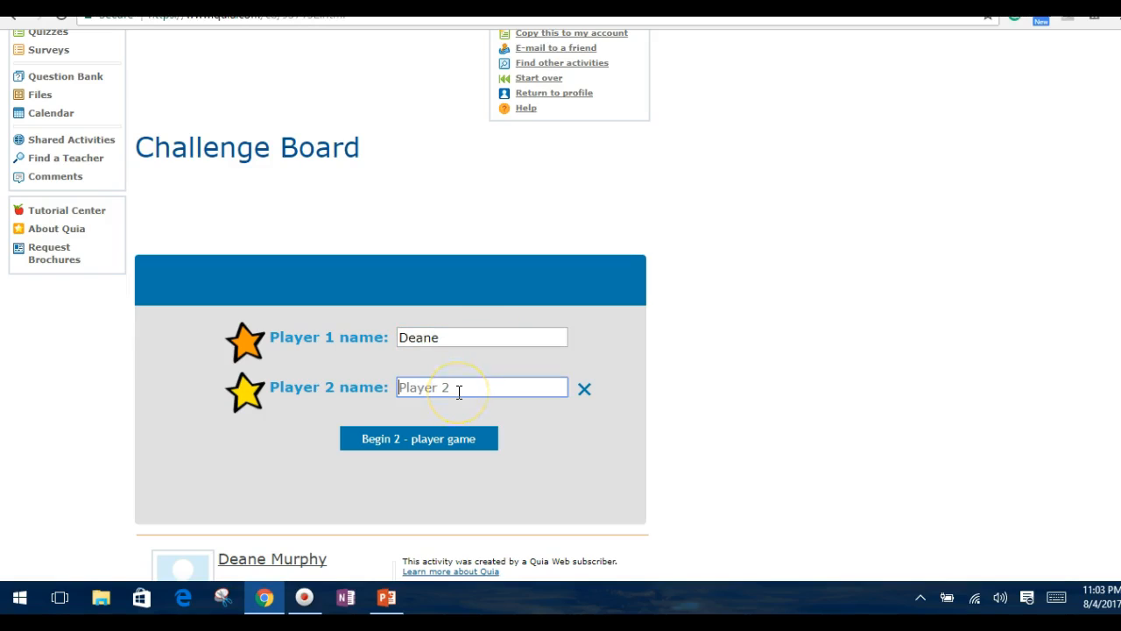
pyautogui.write('John')
pyautogui.click(453, 439)
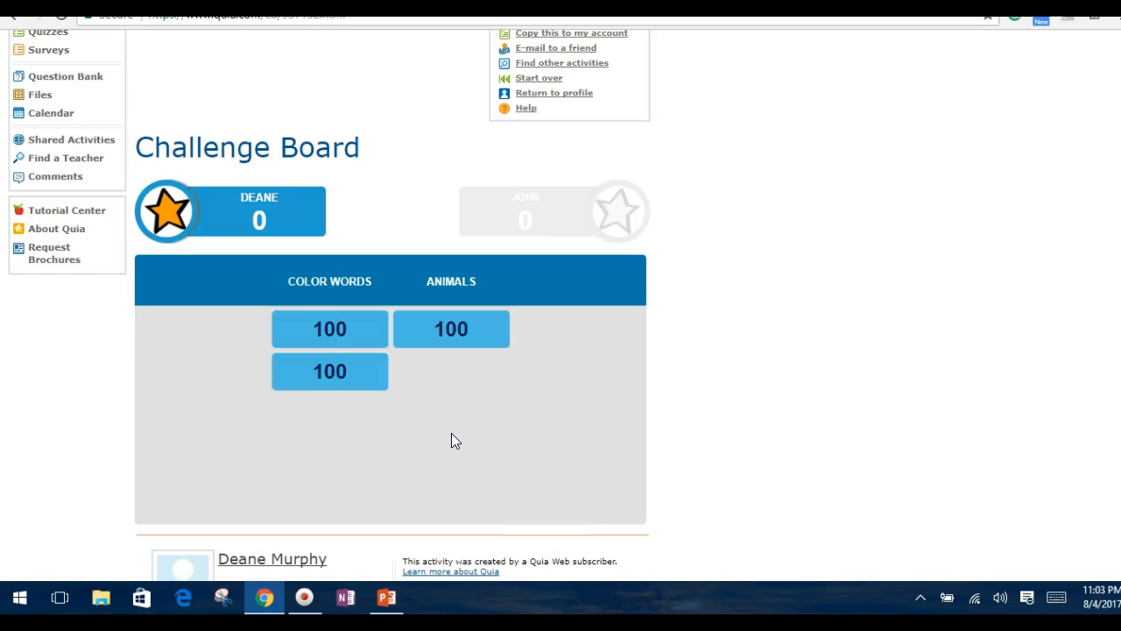
# Answer the 100-point Animals question with "What is a dog?" and submit it
pyautogui.click(457, 335)
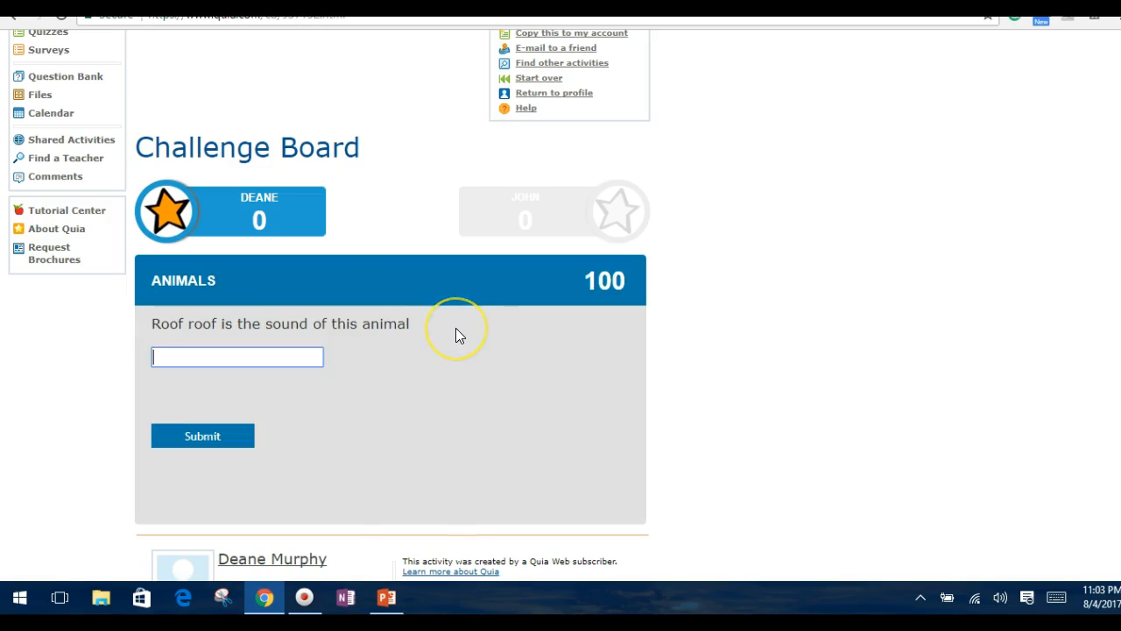
pyautogui.click(273, 353)
pyautogui.write('What is a dog?')
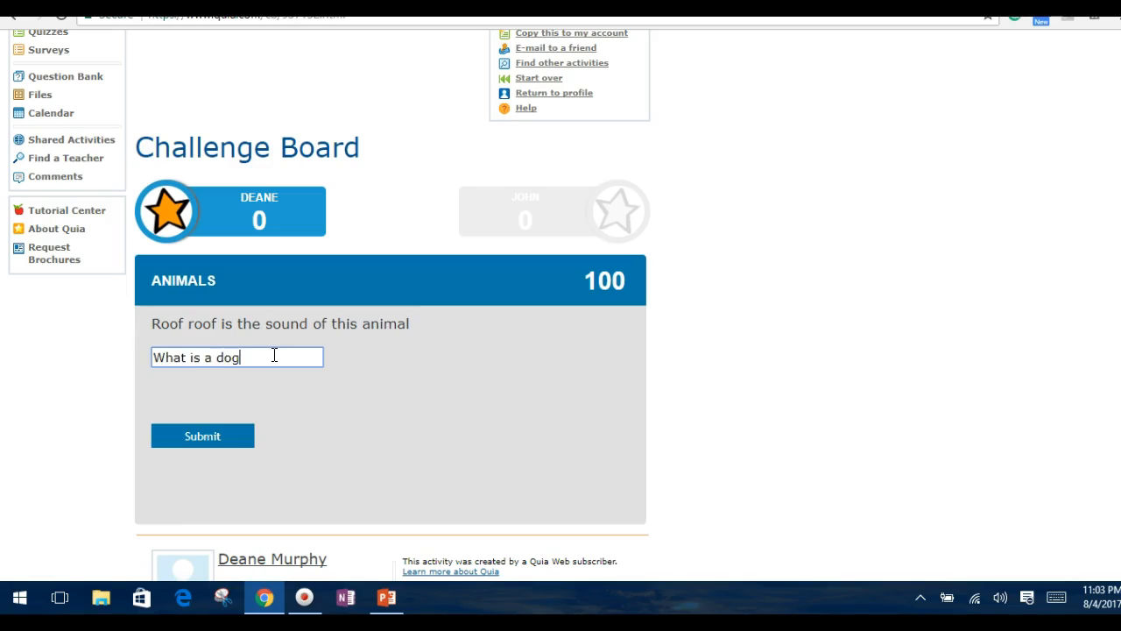
pyautogui.click(198, 439)
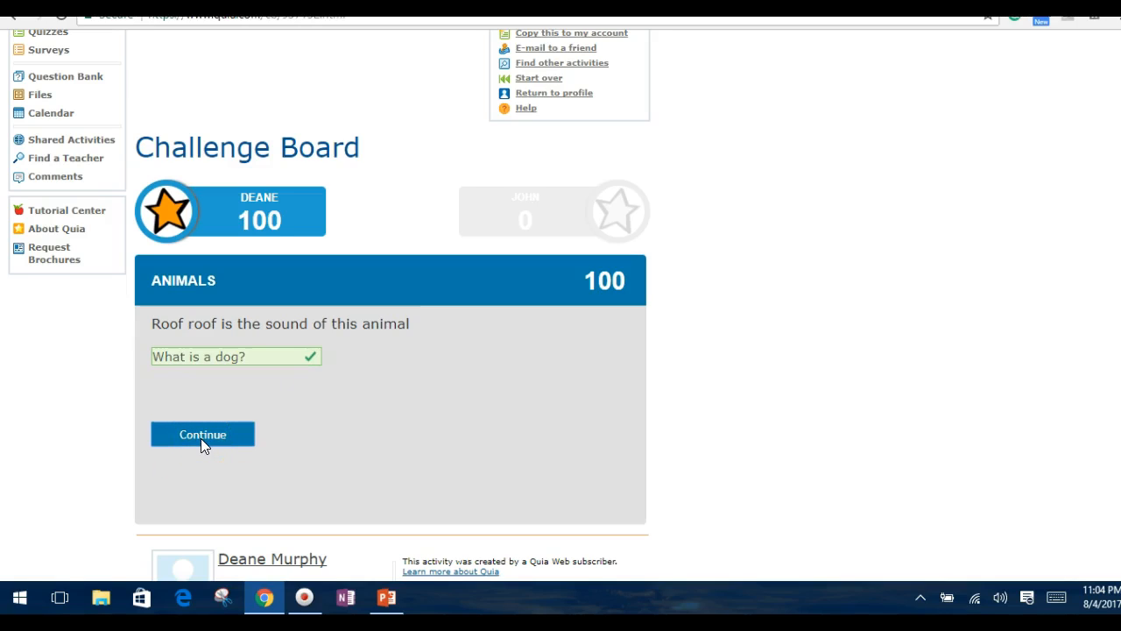
# Continue from the answered Animals question to the second player's turn on the challenge board
pyautogui.click(233, 432)
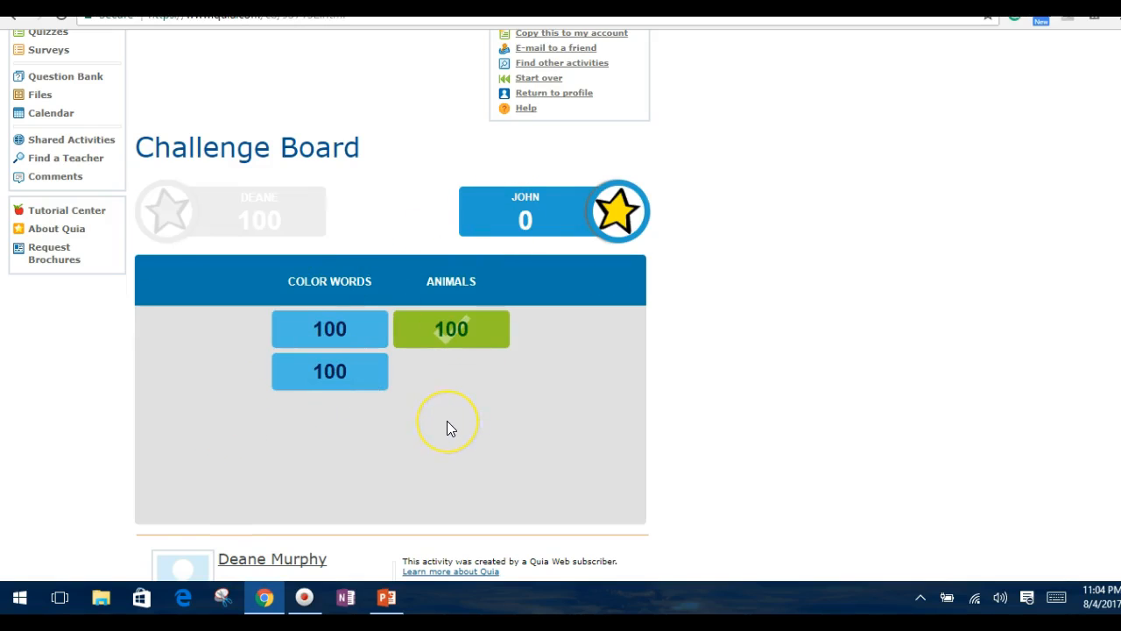
# Start a new basic quiz and review its title, question, settings and identity sections
pyautogui.scroll(3, 858, 348)
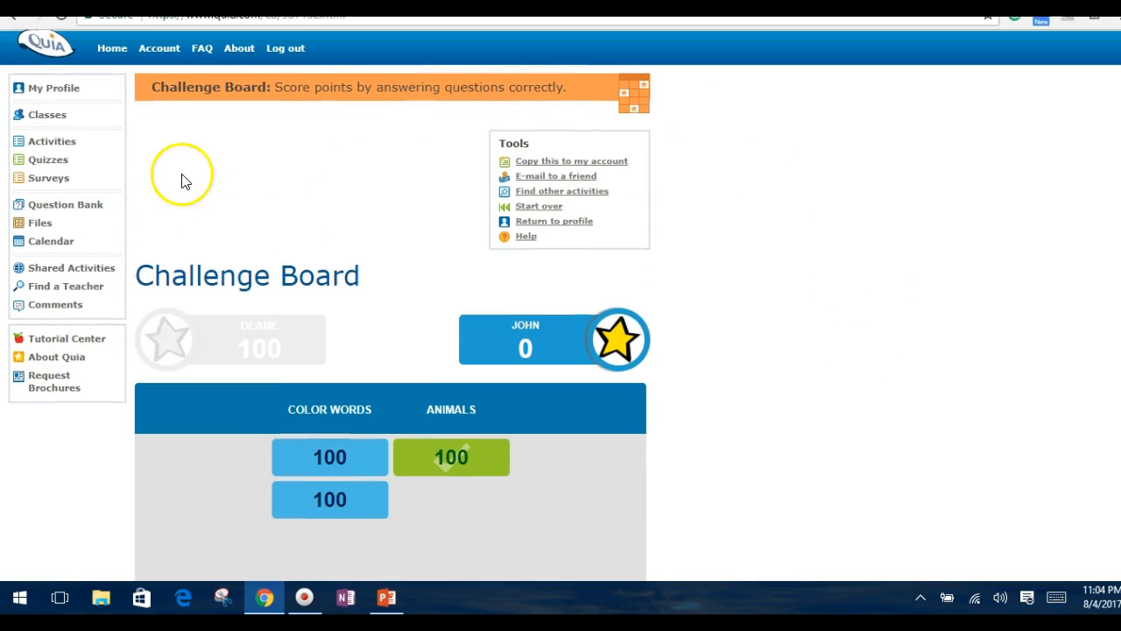
pyautogui.click(40, 163)
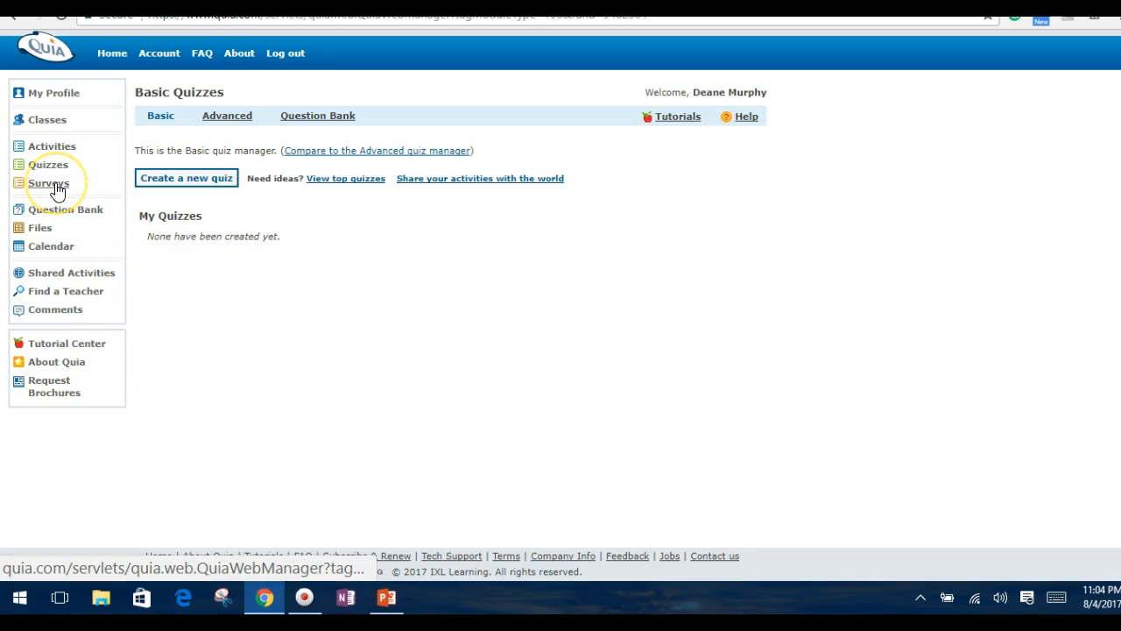
pyautogui.click(204, 181)
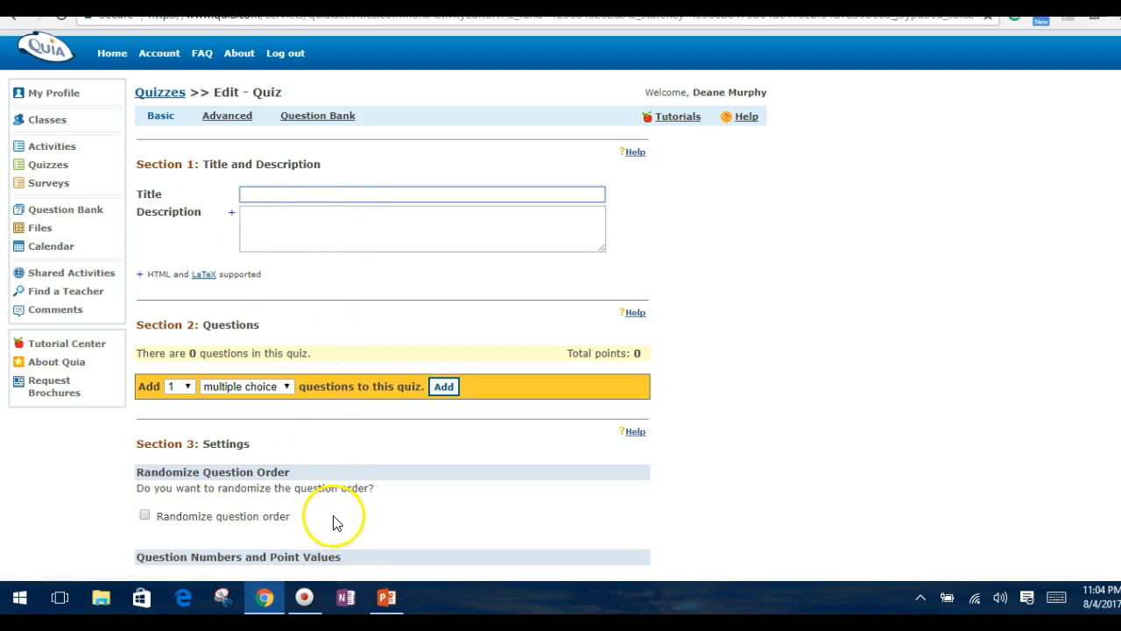
pyautogui.scroll(-3, 150, 338)
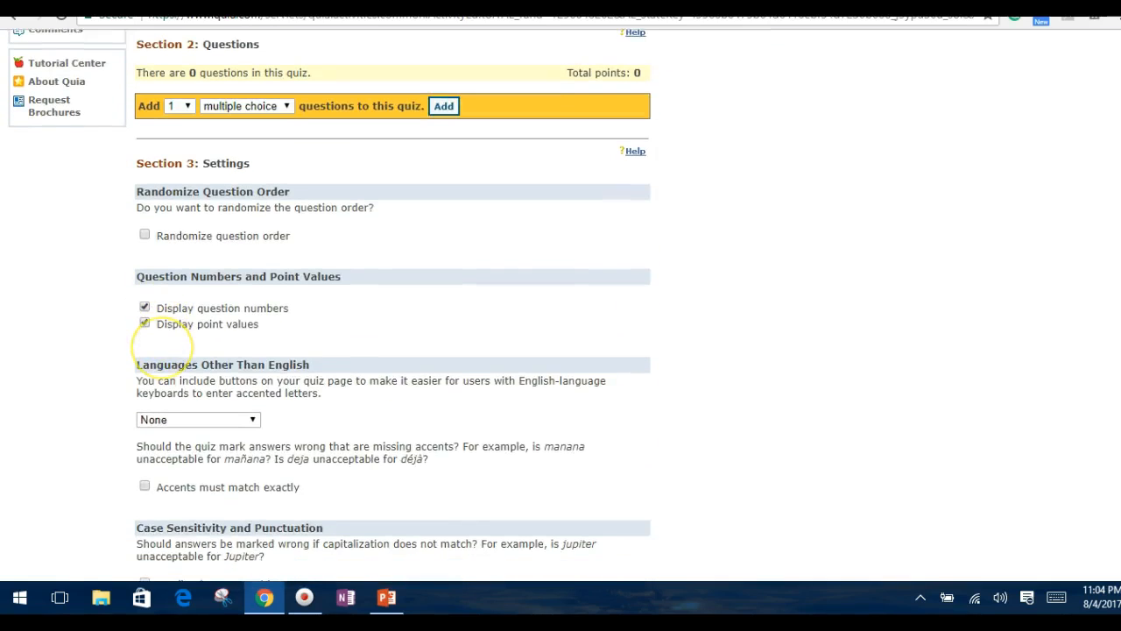
pyautogui.scroll(-4, 87, 293)
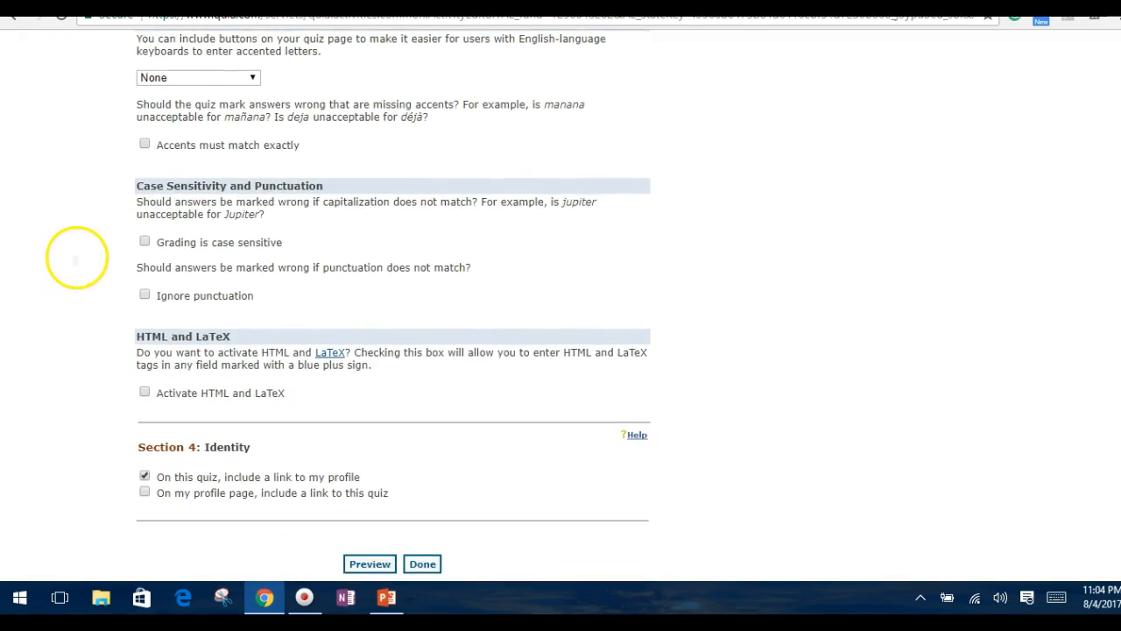
pyautogui.scroll(-2, 78, 219)
pyautogui.scroll(10, 87, 228)
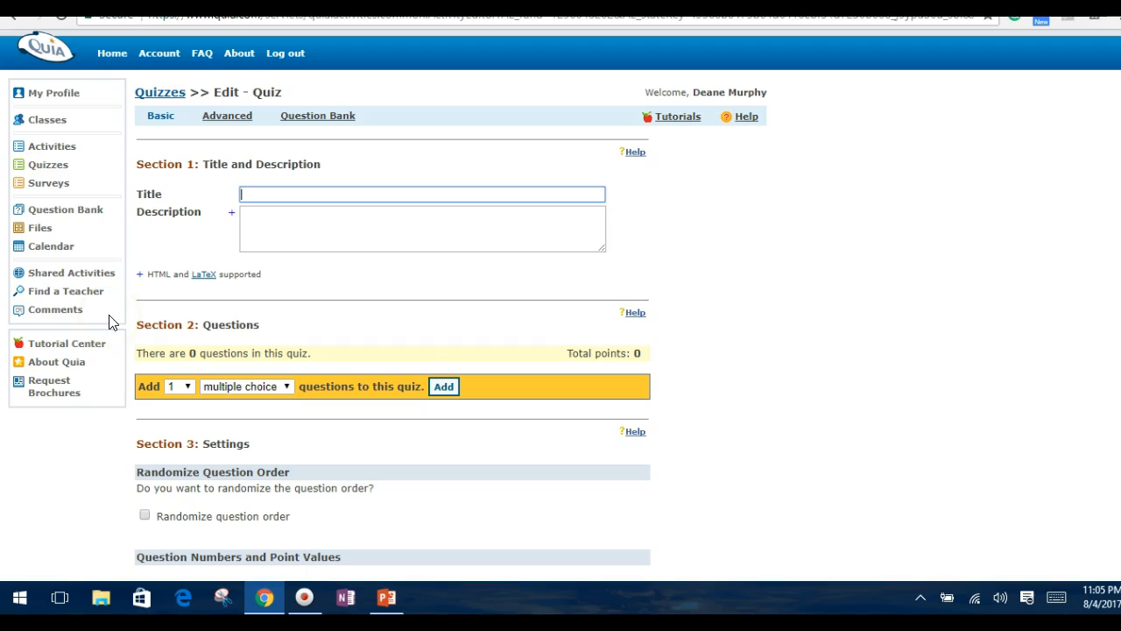
# Browse the Shared Activities categories and open the Rags to Riches game "Key Skills Revision 2"
pyautogui.click(110, 279)
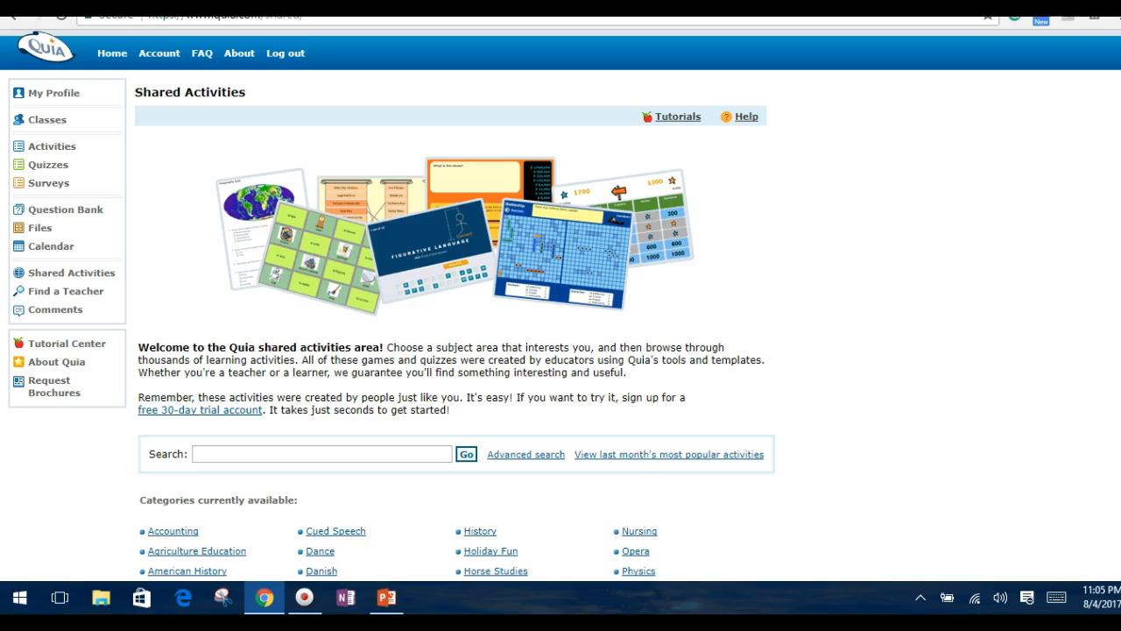
pyautogui.scroll(-3, 946, 508)
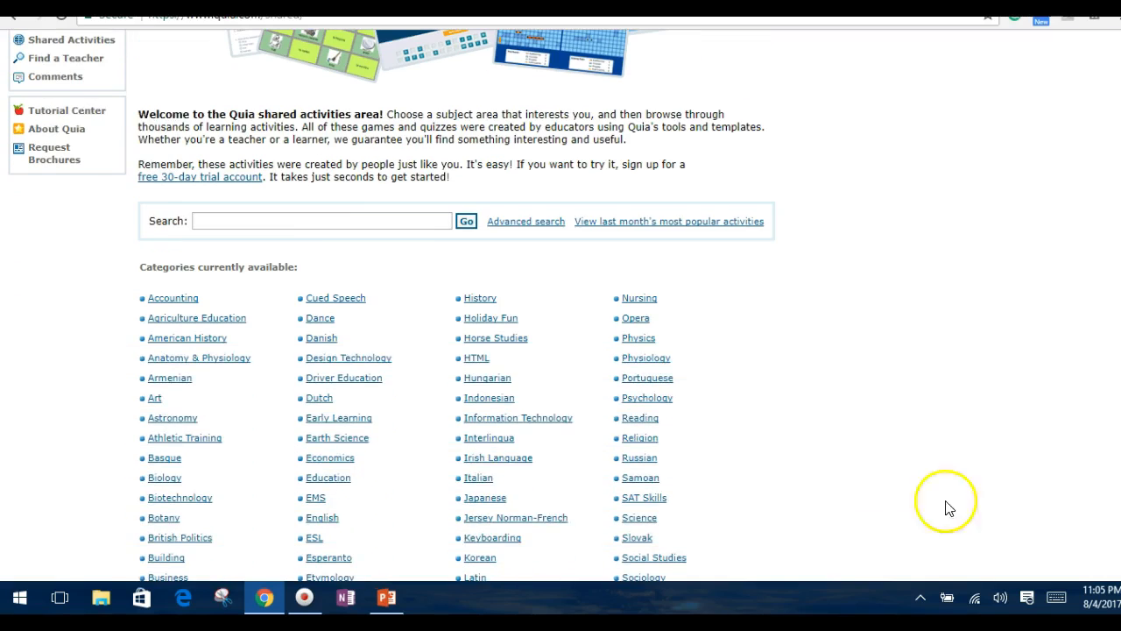
pyautogui.click(560, 427)
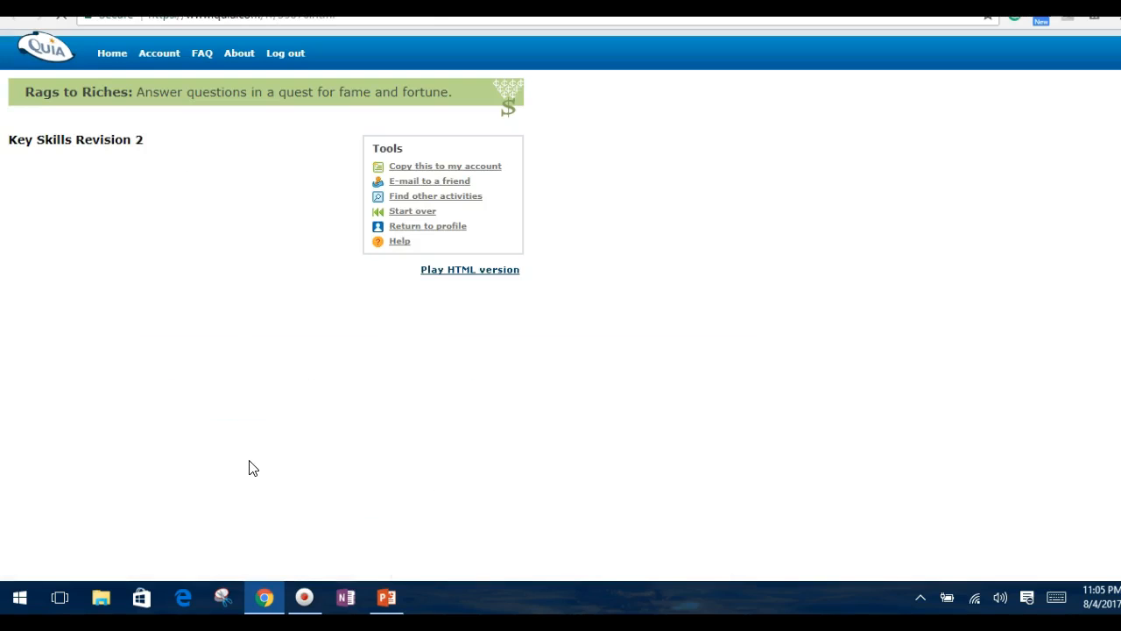
# Look over the Rags to Riches game page, from its tools to its start screen and author section
pyautogui.click(496, 341)
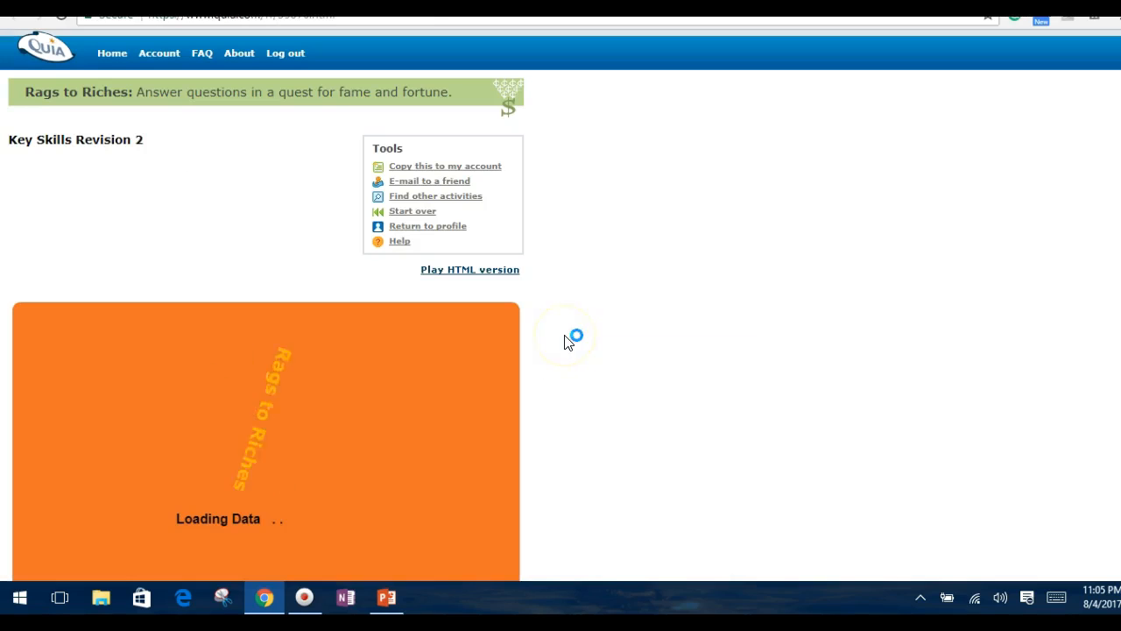
pyautogui.click(496, 54)
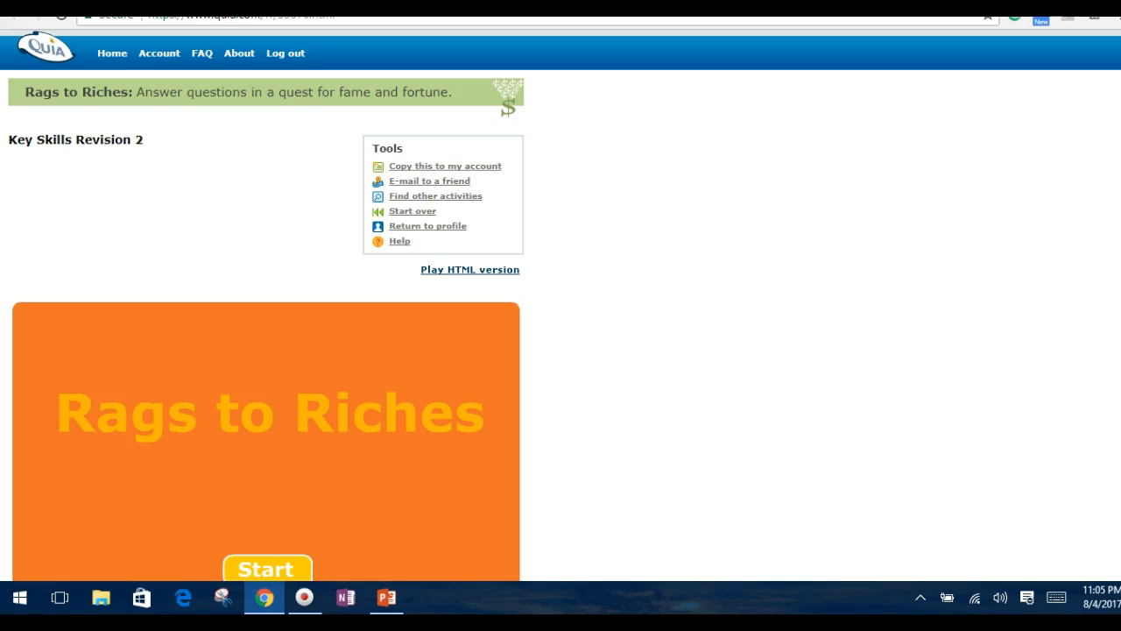
pyautogui.scroll(-3, 267, 305)
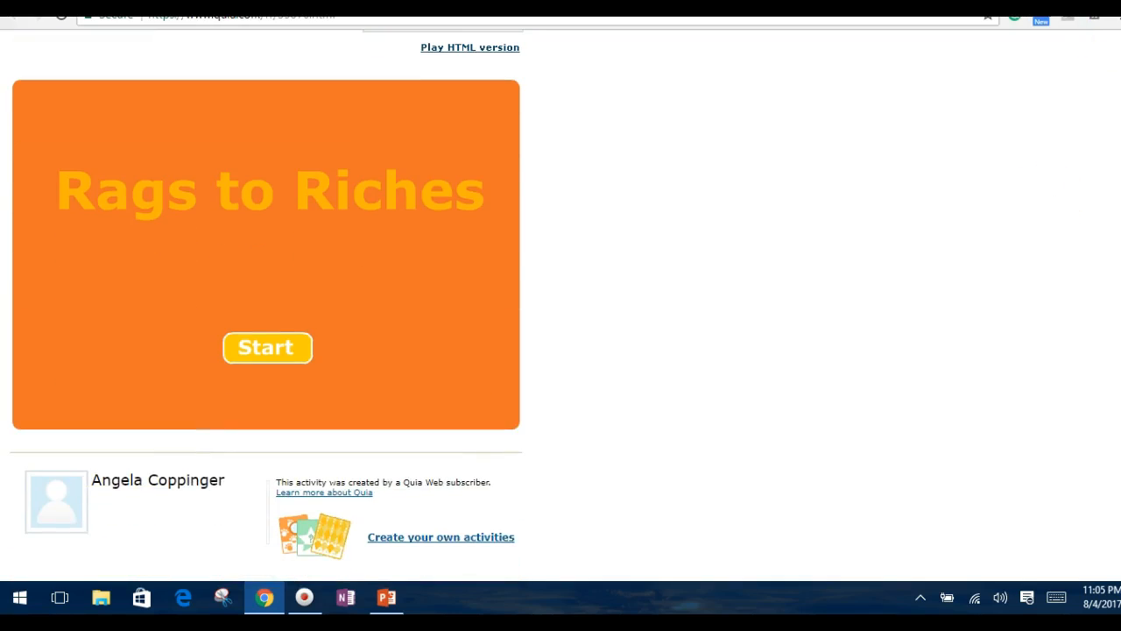
pyautogui.scroll(2, 266, 305)
pyautogui.scroll(3, 266, 305)
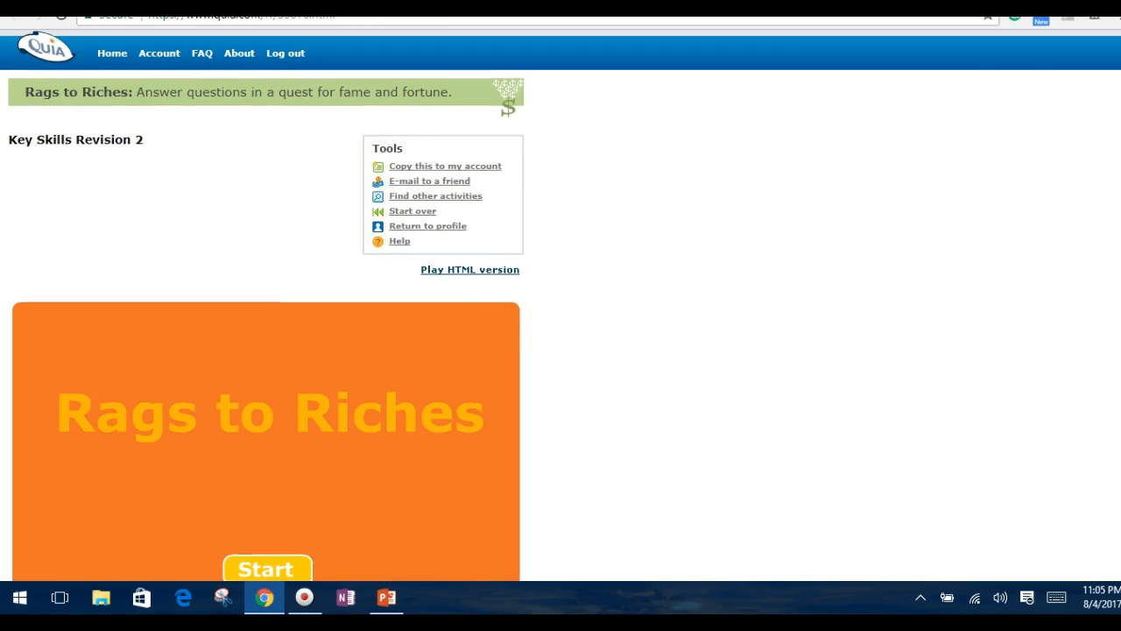